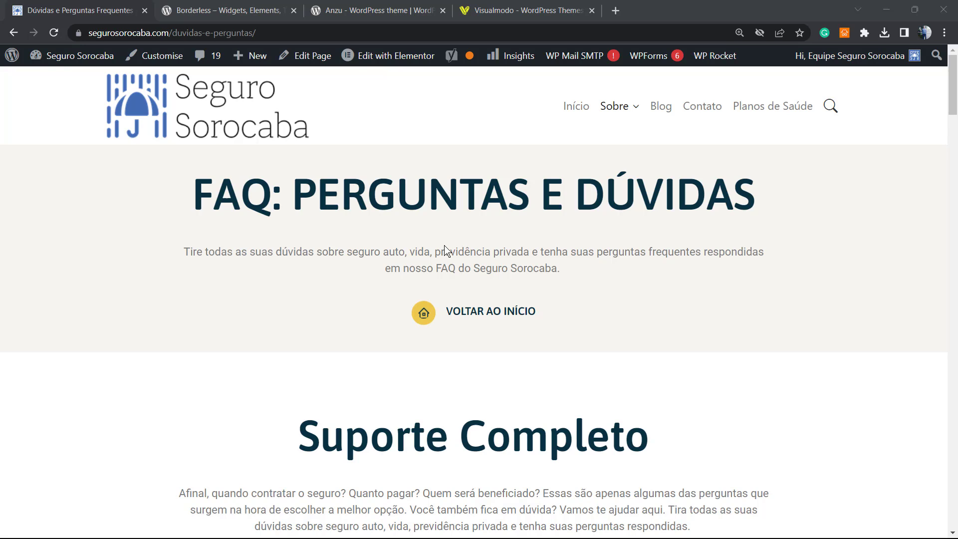
Expand the answers on insurance policy, premium, contract changes, indemnity deadline and auto deductible.
scroll(447, 249, down, 15)
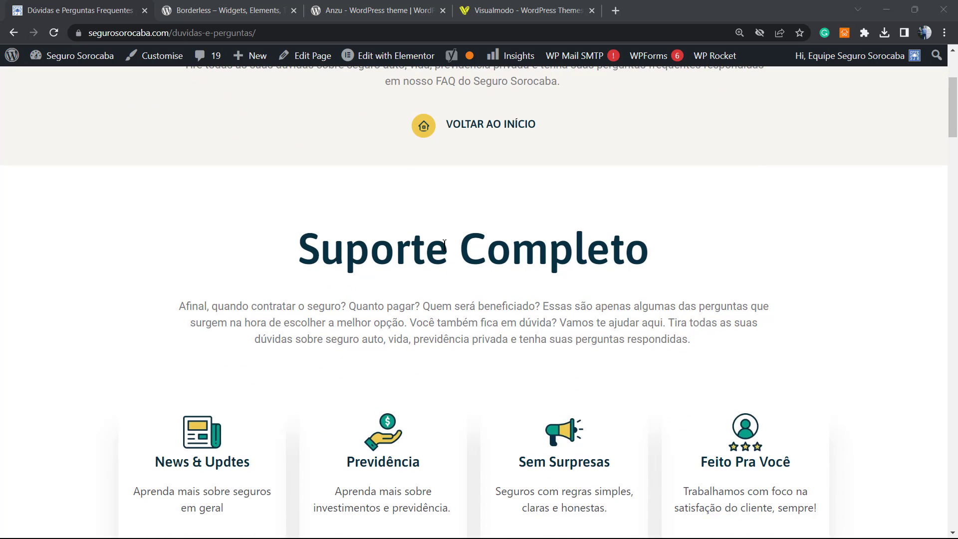
scroll(447, 250, down, 4)
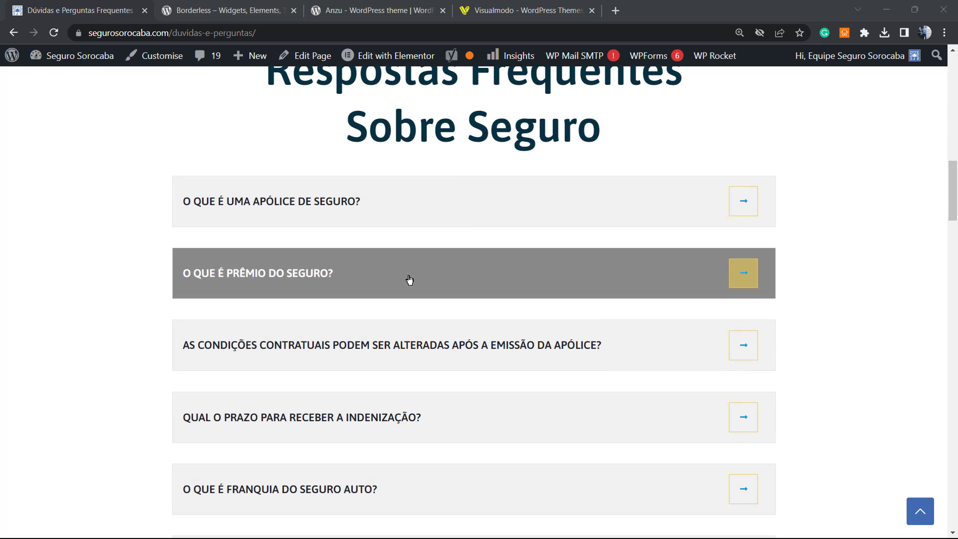
click(437, 223)
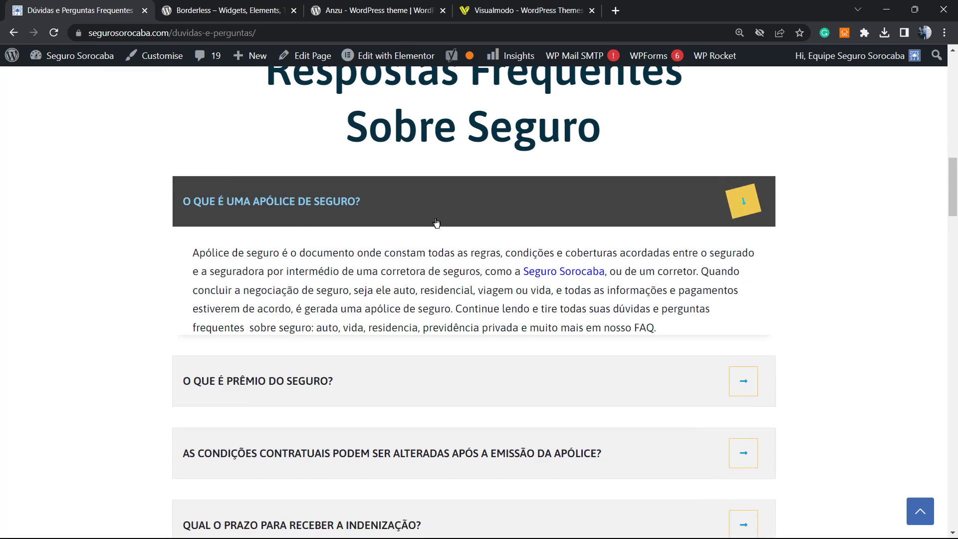
scroll(439, 217, down, 2)
click(460, 278)
click(457, 278)
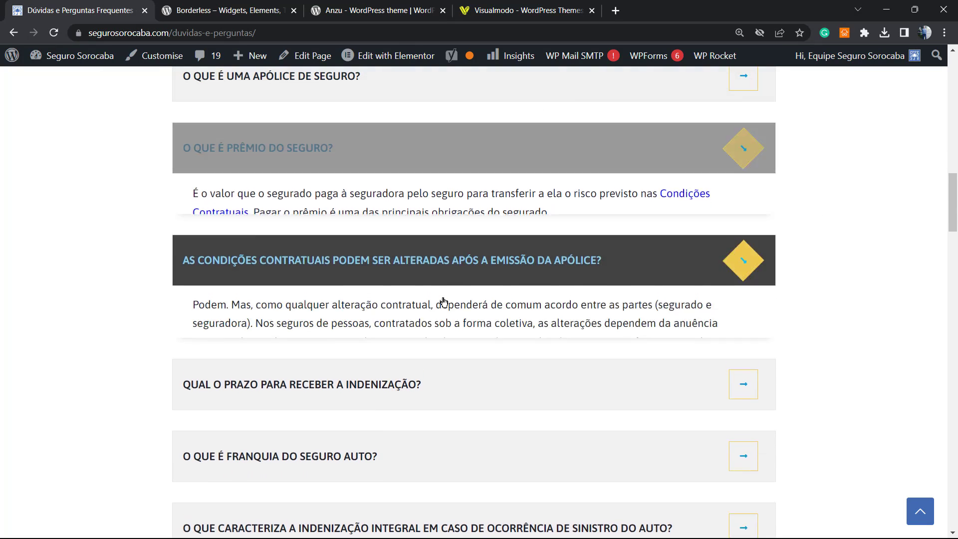
scroll(440, 329, down, 2)
click(427, 276)
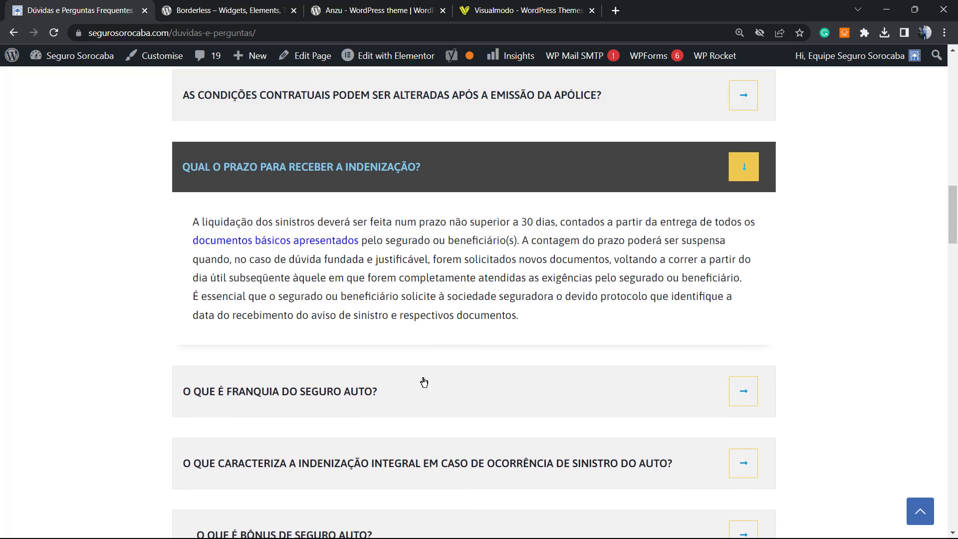
click(428, 380)
Reopen the policy and contract-conditions answers, then collapse contract conditions again.
scroll(430, 367, up, 2)
scroll(427, 360, up, 2)
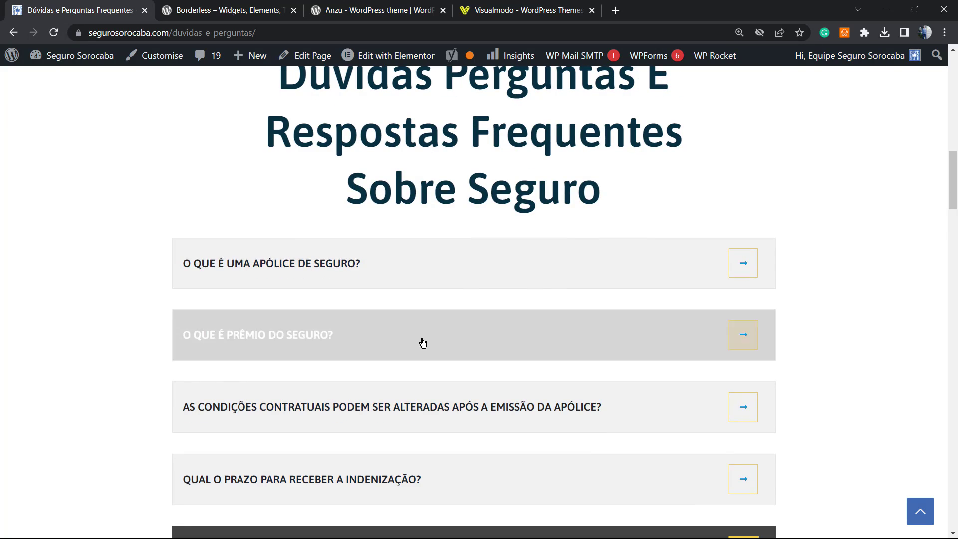
click(399, 270)
scroll(400, 269, down, 5)
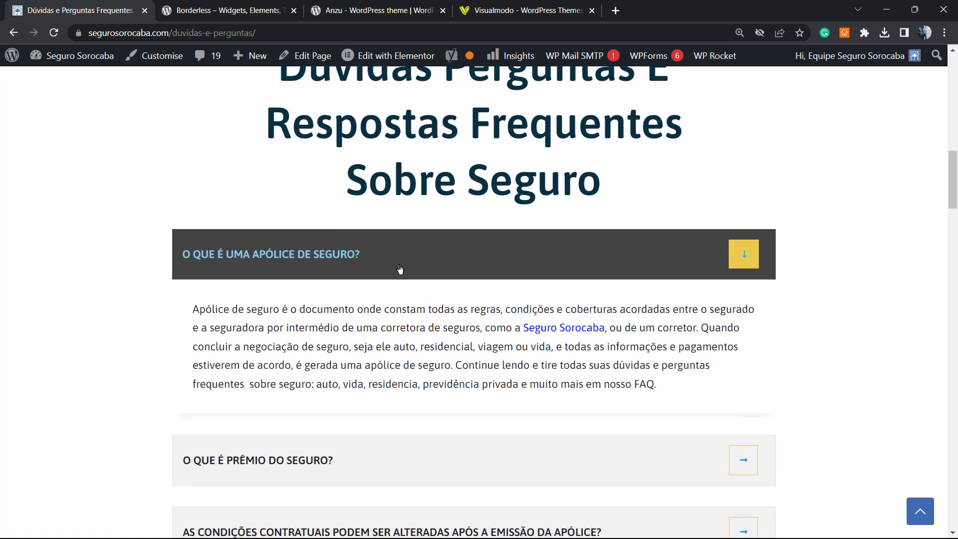
click(404, 280)
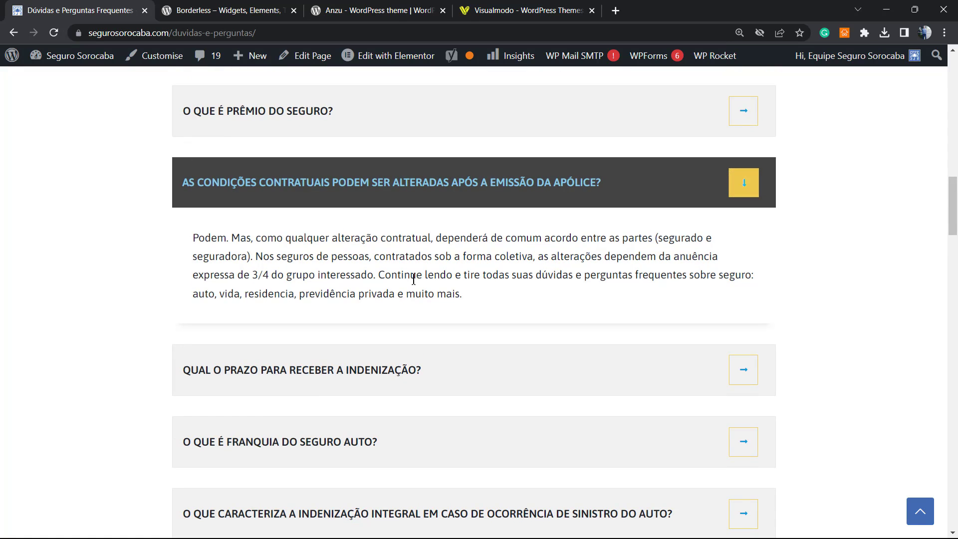
scroll(412, 278, down, 1)
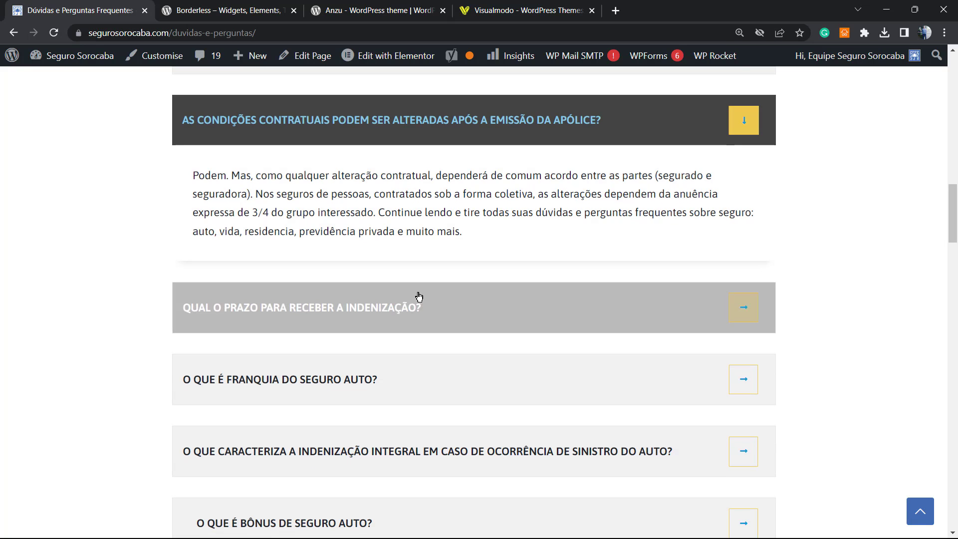
scroll(489, 283, down, 1)
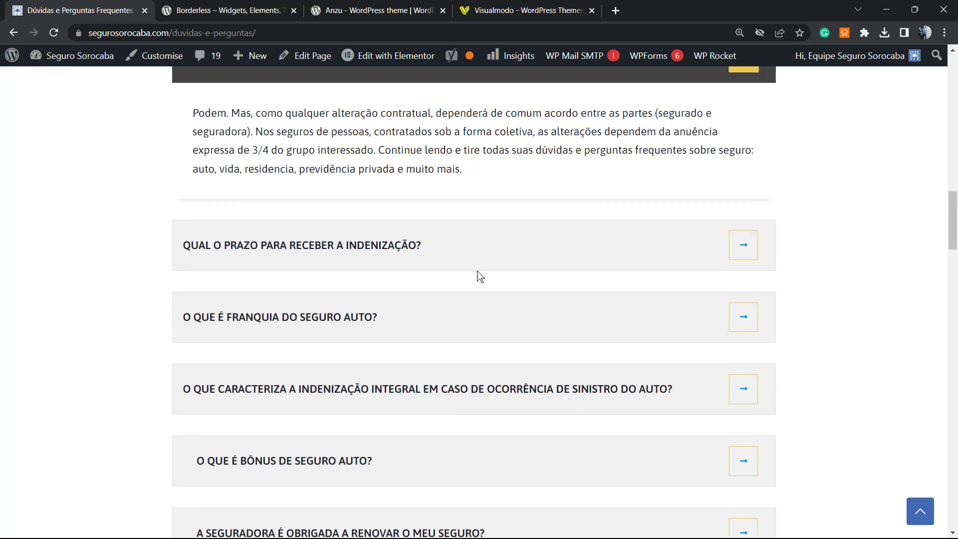
scroll(469, 262, up, 3)
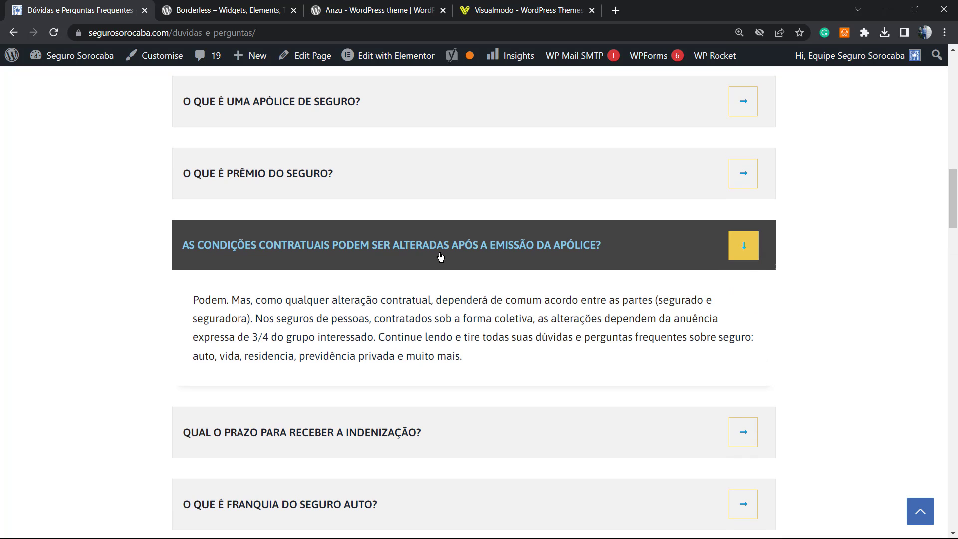
click(442, 257)
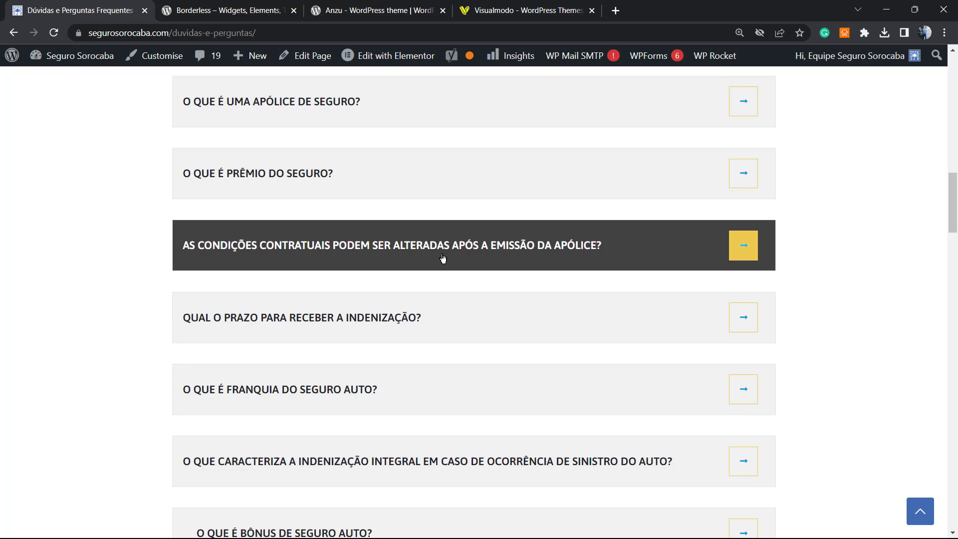
scroll(442, 257, up, 5)
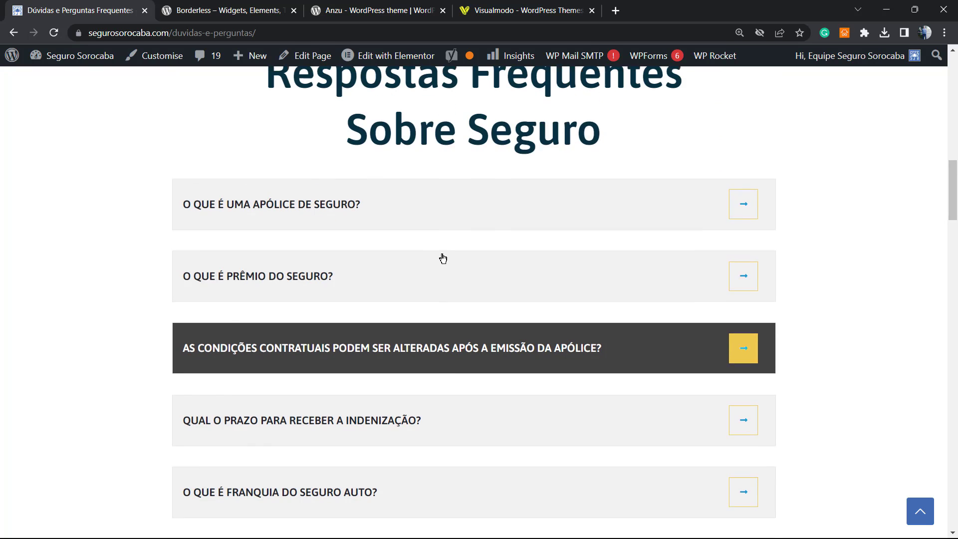
scroll(420, 297, up, 4)
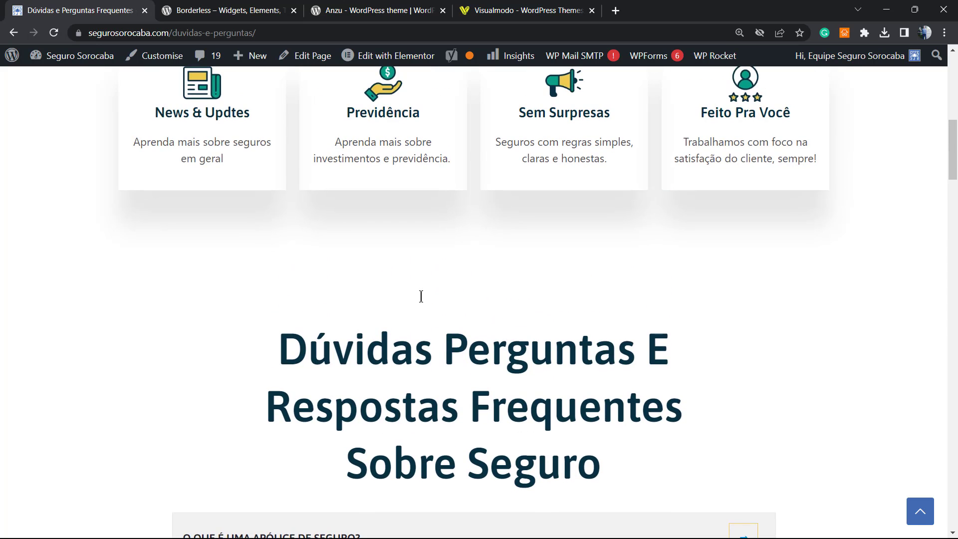
scroll(422, 298, down, 11)
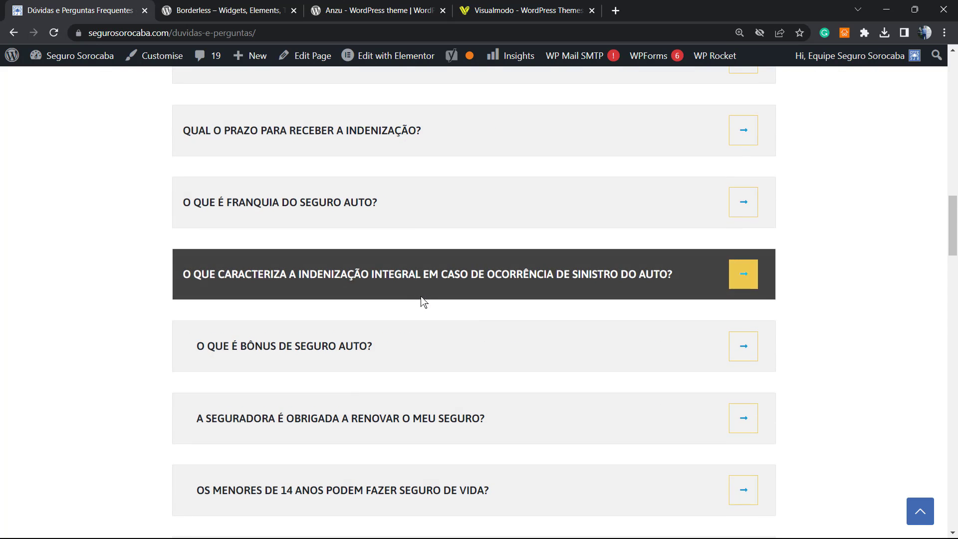
scroll(423, 300, up, 10)
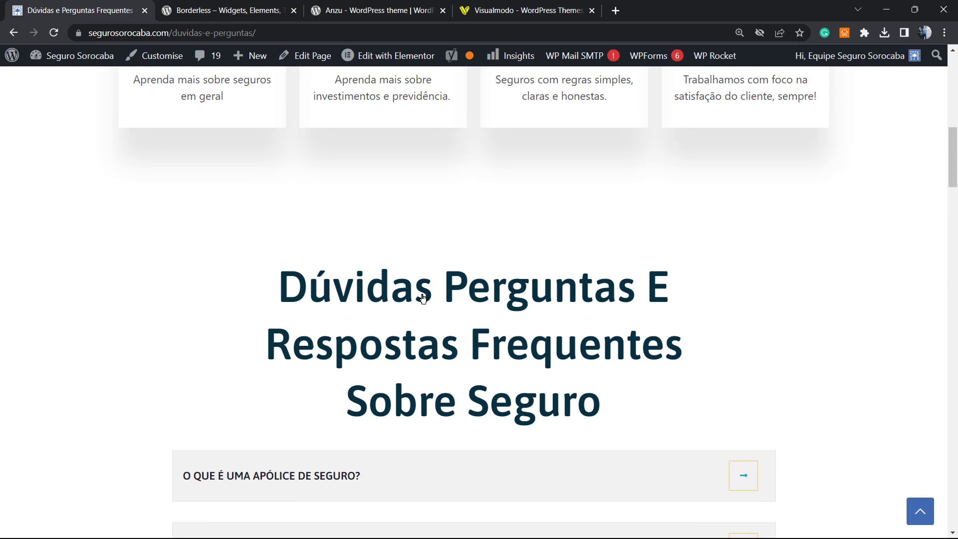
scroll(422, 298, up, 12)
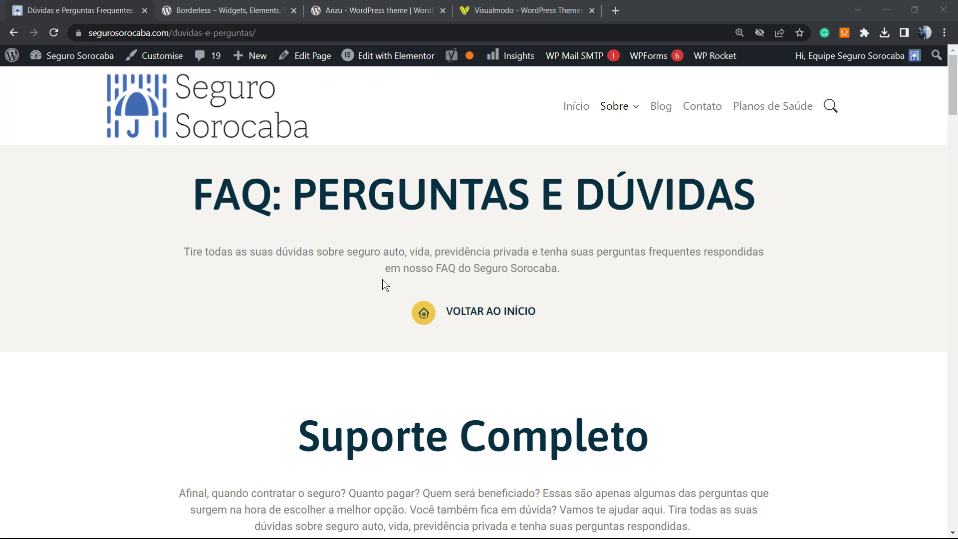
Expand the contract-conditions, premium and indemnity-deadline answers again.
scroll(389, 268, down, 5)
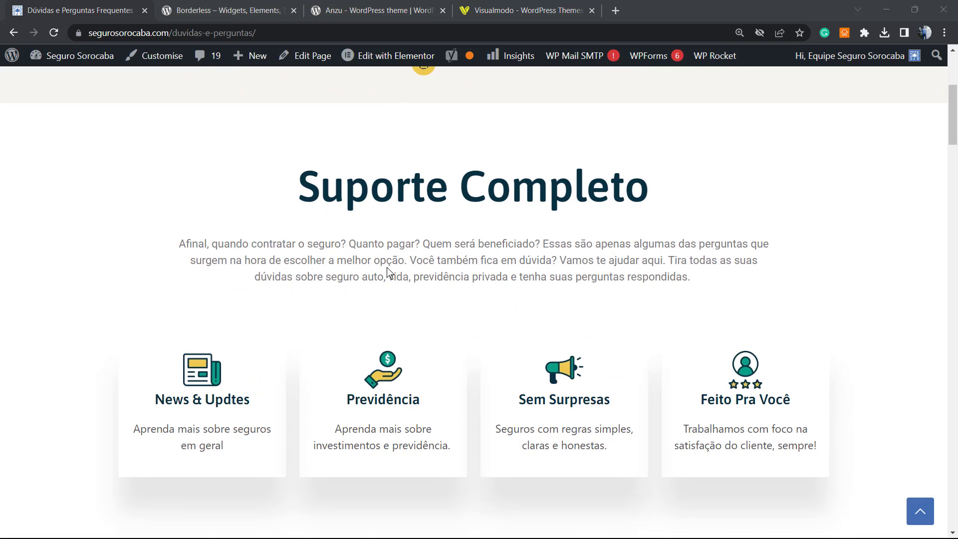
scroll(387, 268, down, 15)
scroll(385, 261, up, 12)
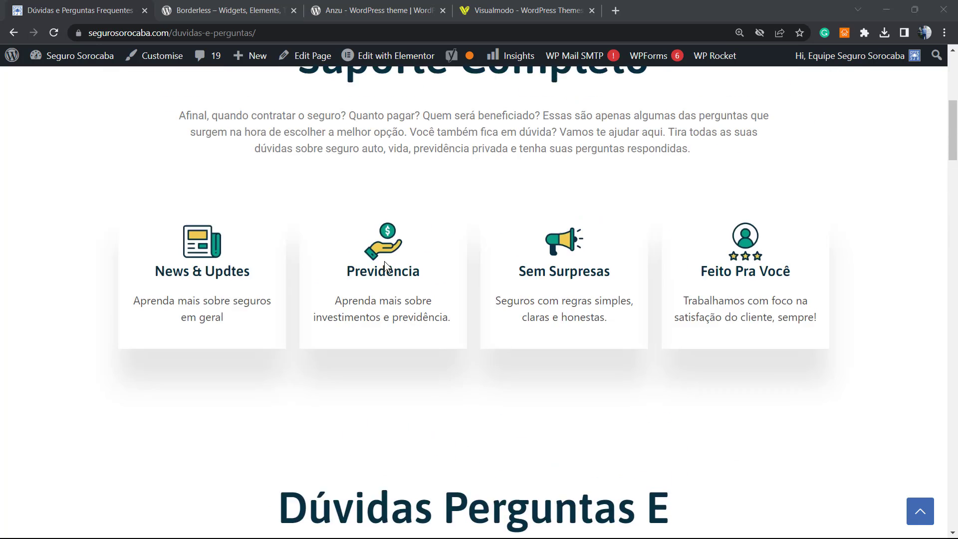
scroll(384, 262, up, 5)
scroll(497, 129, down, 4)
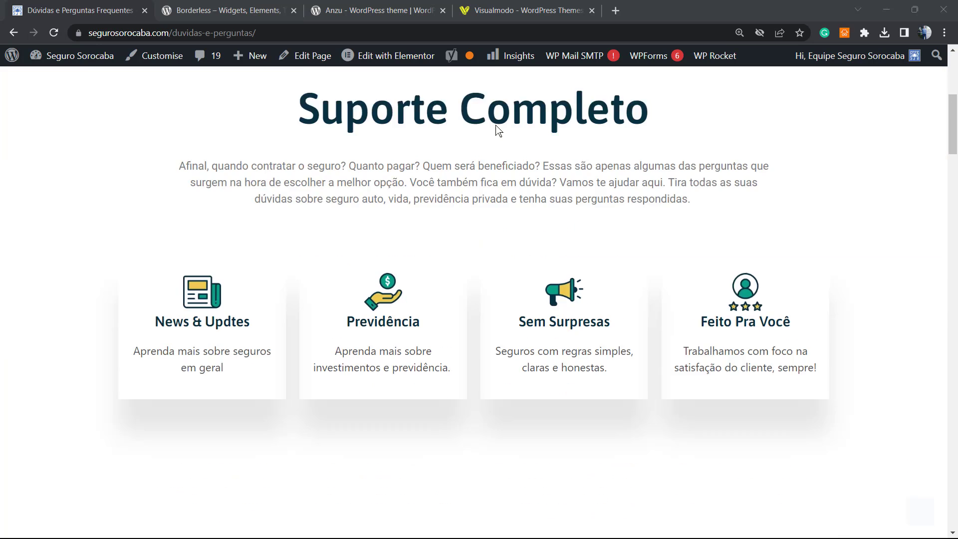
scroll(498, 129, down, 10)
click(490, 218)
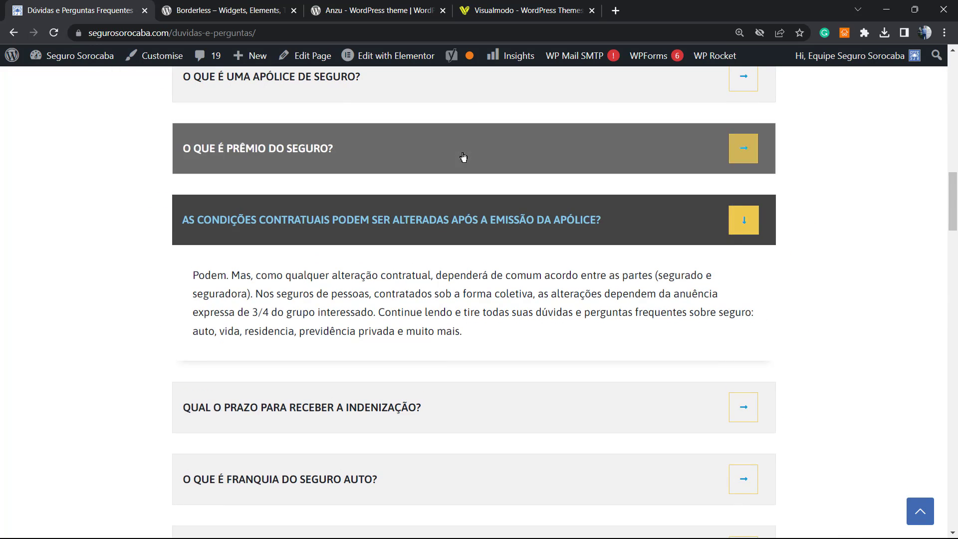
click(464, 156)
click(456, 282)
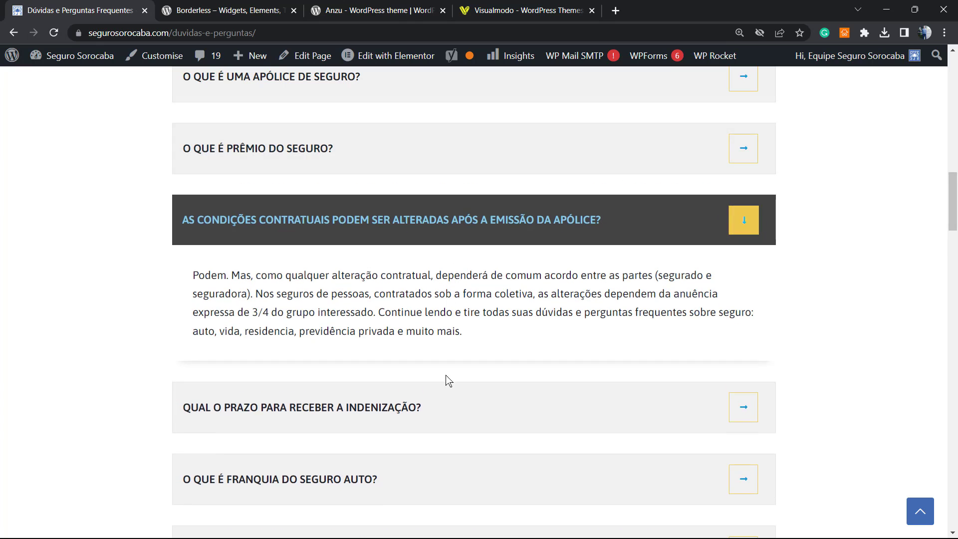
click(439, 418)
Expand the franquia (deductible) answer and return to the top of the FAQ page.
scroll(434, 349, down, 2)
click(426, 399)
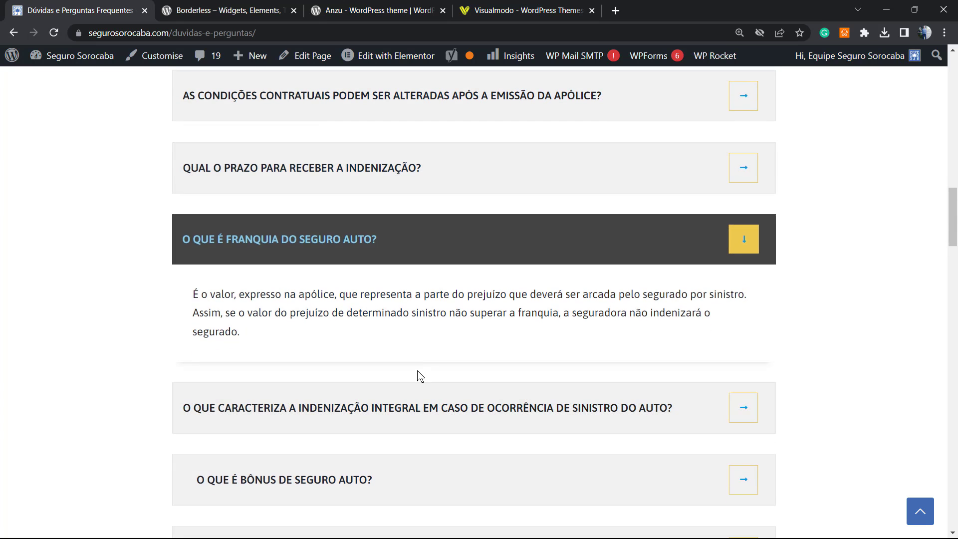
scroll(400, 349, down, 2)
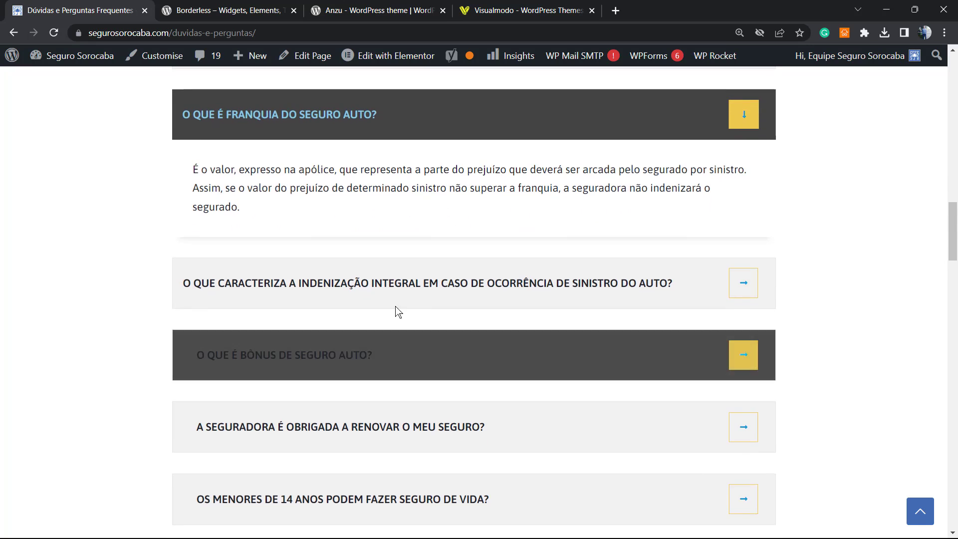
scroll(396, 299, up, 6)
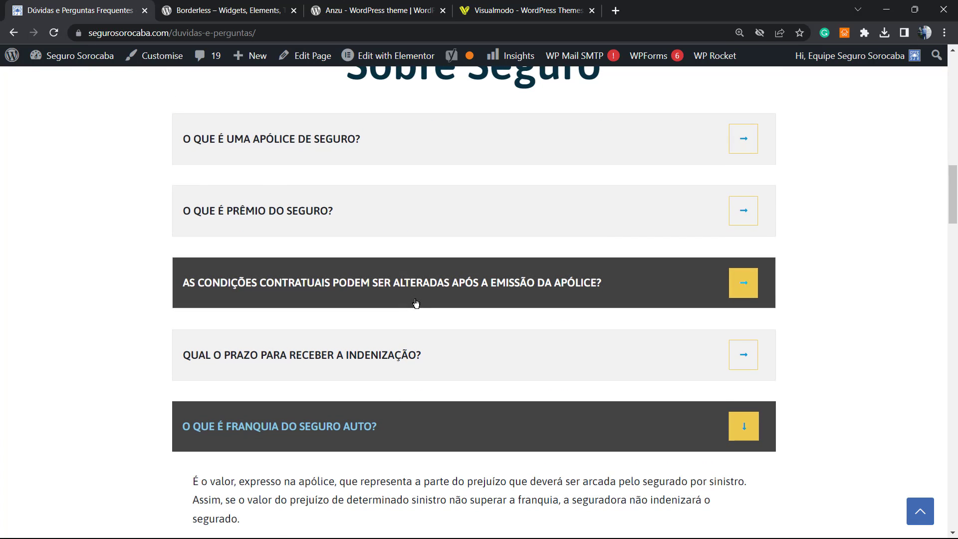
scroll(414, 304, up, 3)
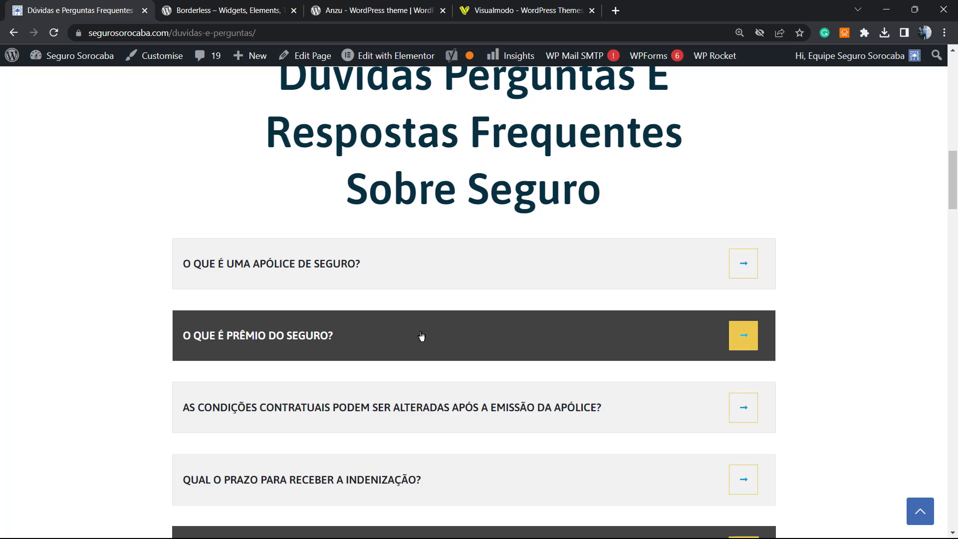
scroll(419, 332, up, 10)
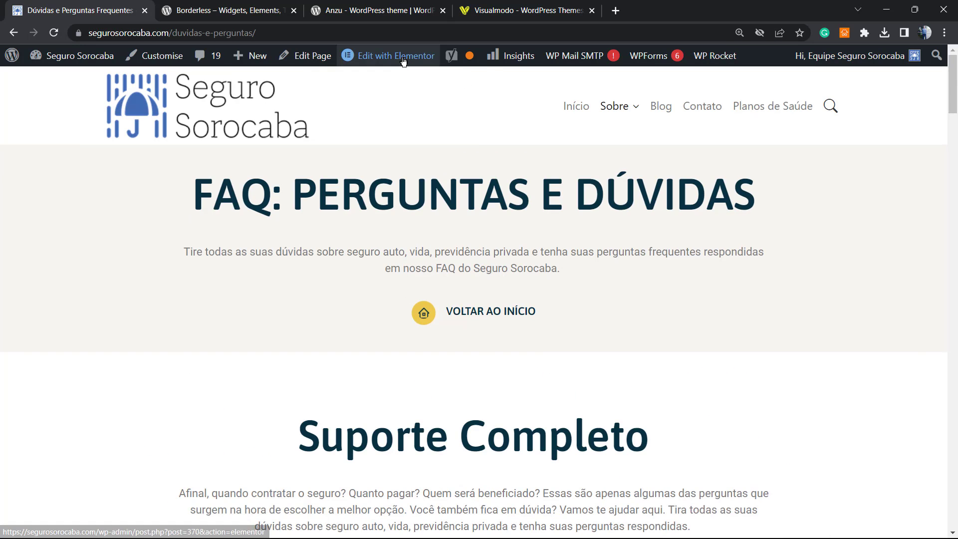
Launch Edit with Elementor on the FAQ page, bring the accordion into view, and show the main menu.
click(403, 60)
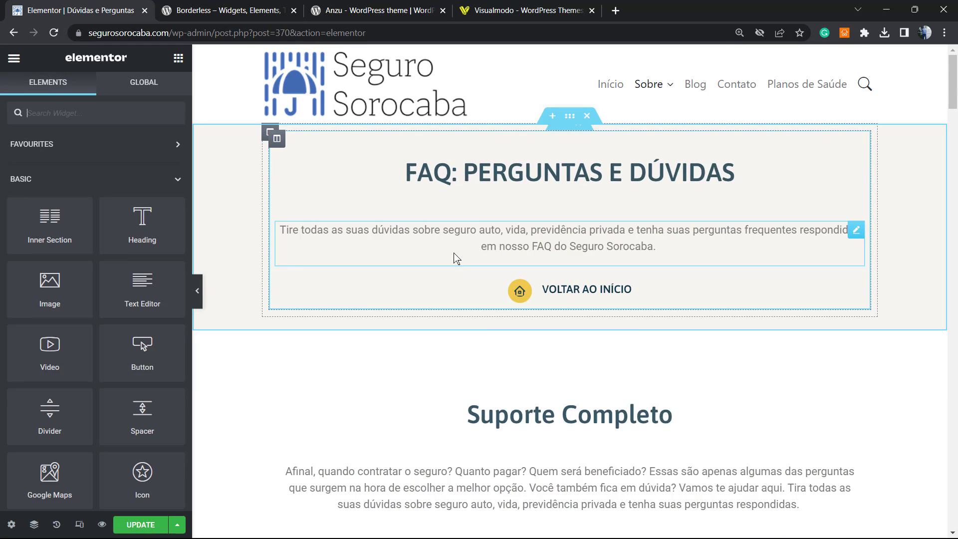
scroll(473, 249, down, 15)
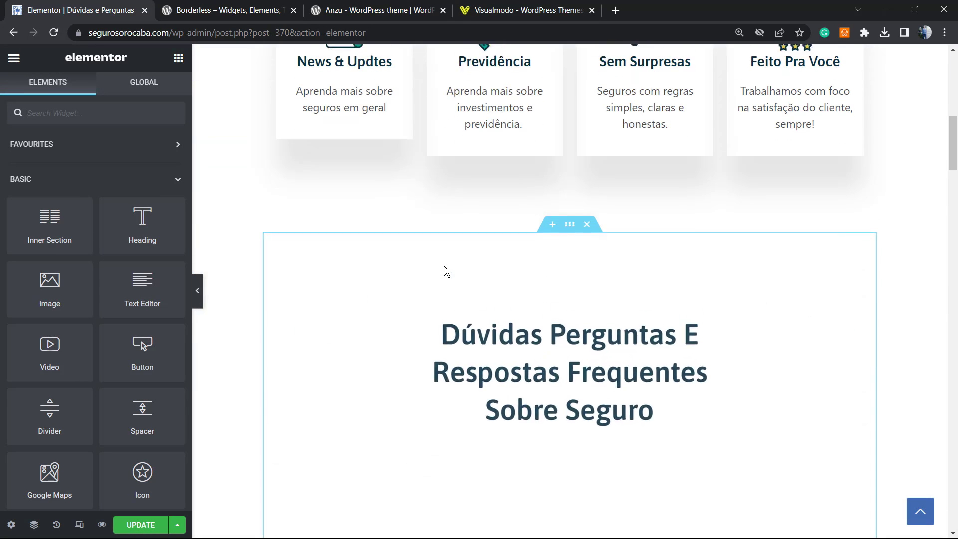
scroll(445, 265, down, 3)
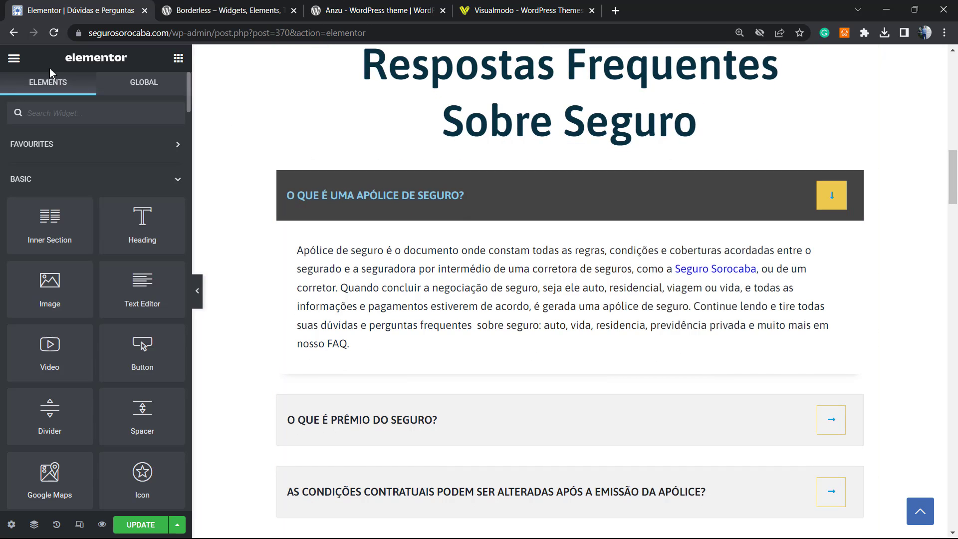
click(14, 59)
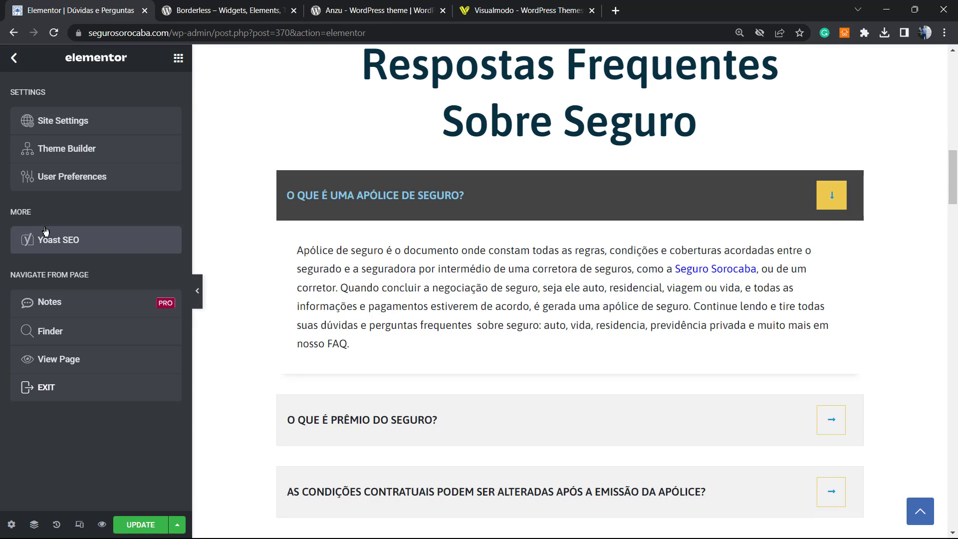
In the page's Yoast SEO Schema settings, set Page type to FAQ Page.
click(58, 240)
scroll(118, 271, down, 6)
scroll(118, 271, down, 3)
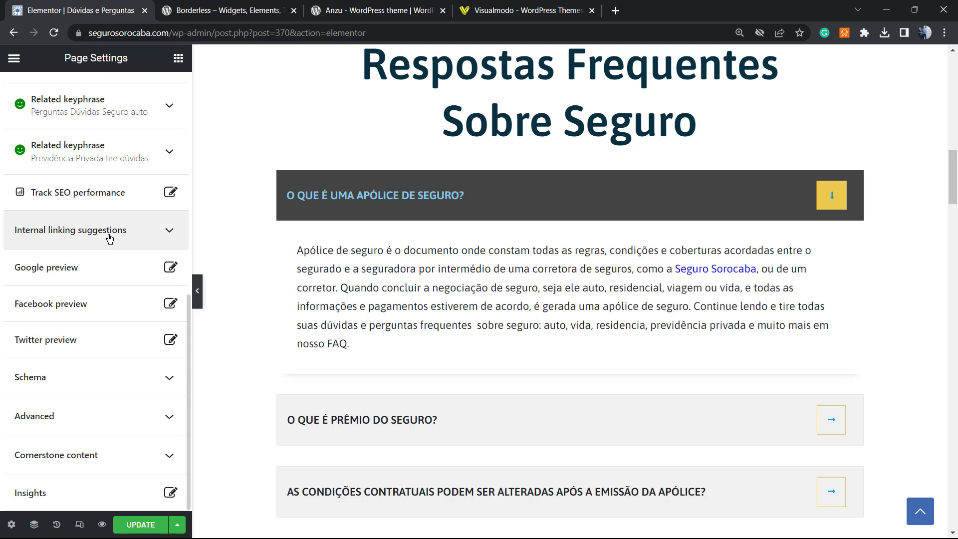
click(74, 377)
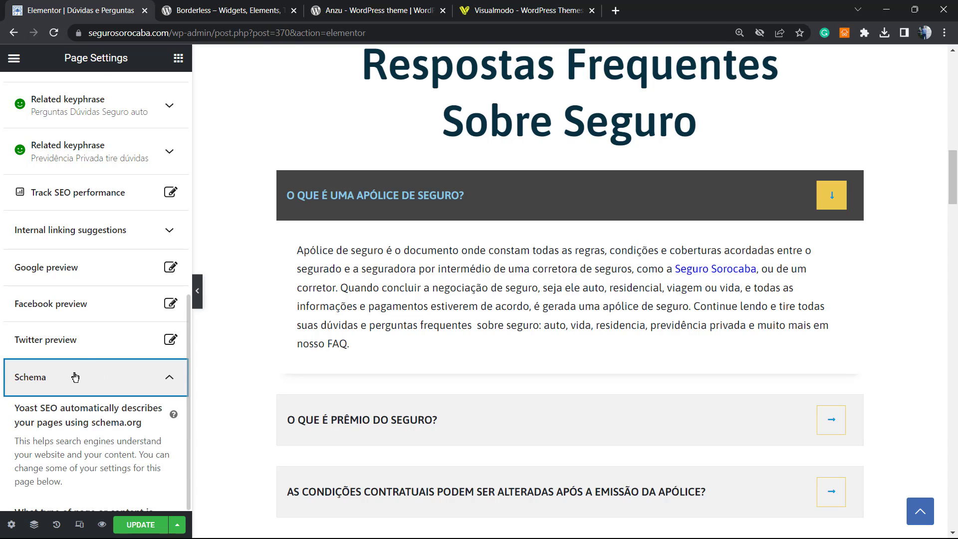
scroll(75, 279, down, 5)
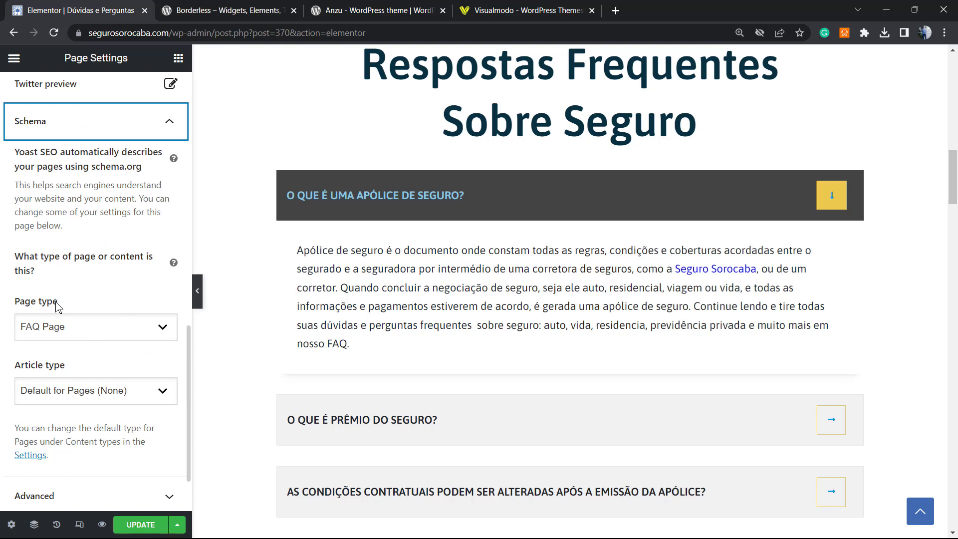
click(74, 325)
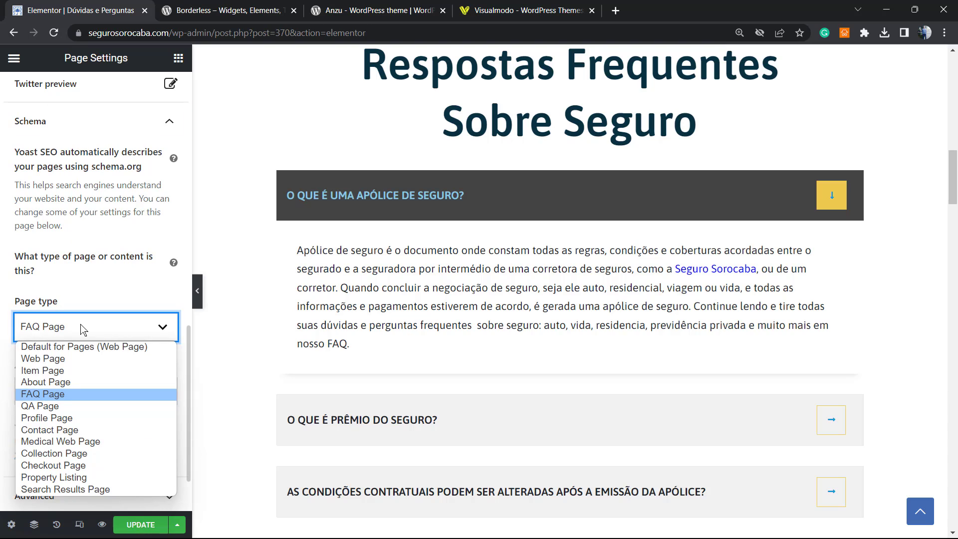
click(85, 394)
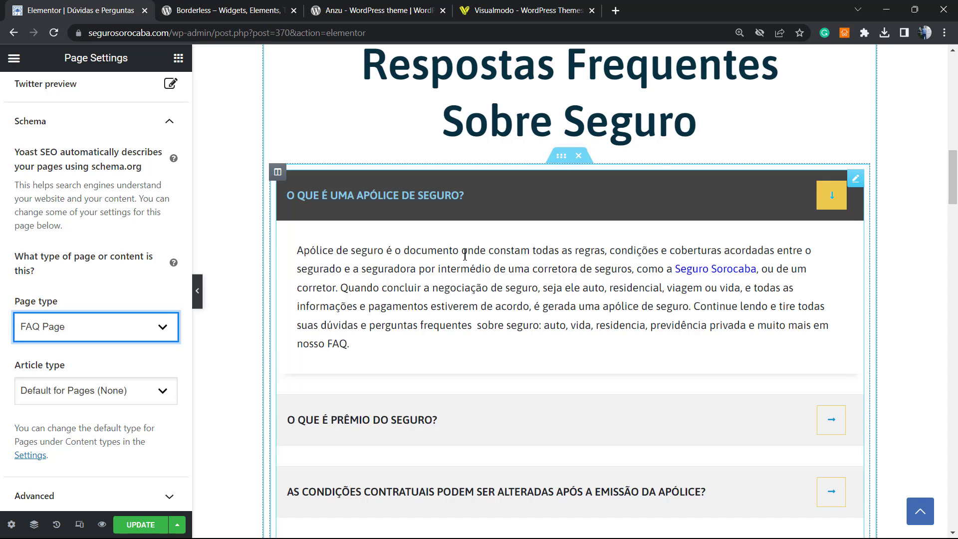
click(475, 219)
scroll(474, 250, down, 9)
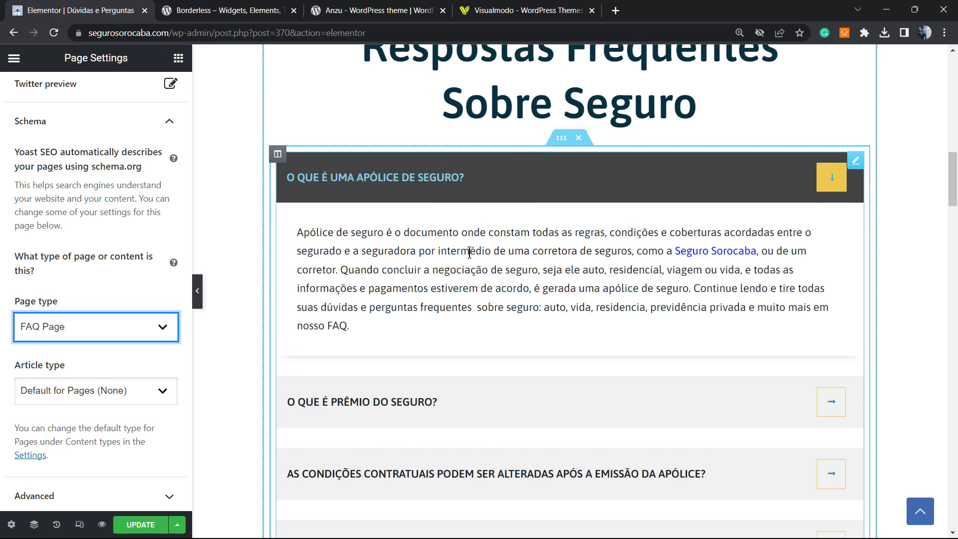
scroll(472, 254, up, 7)
scroll(469, 264, down, 7)
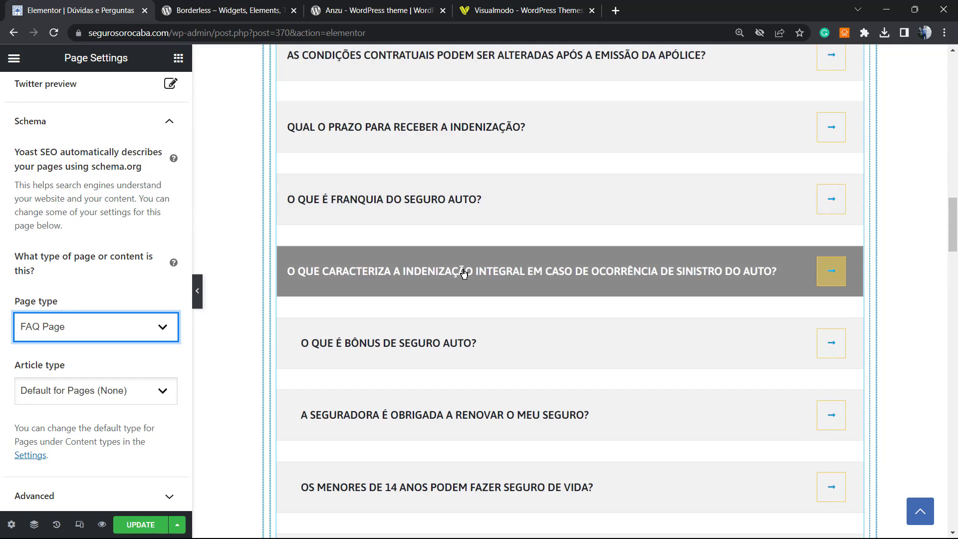
click(465, 265)
scroll(464, 269, up, 7)
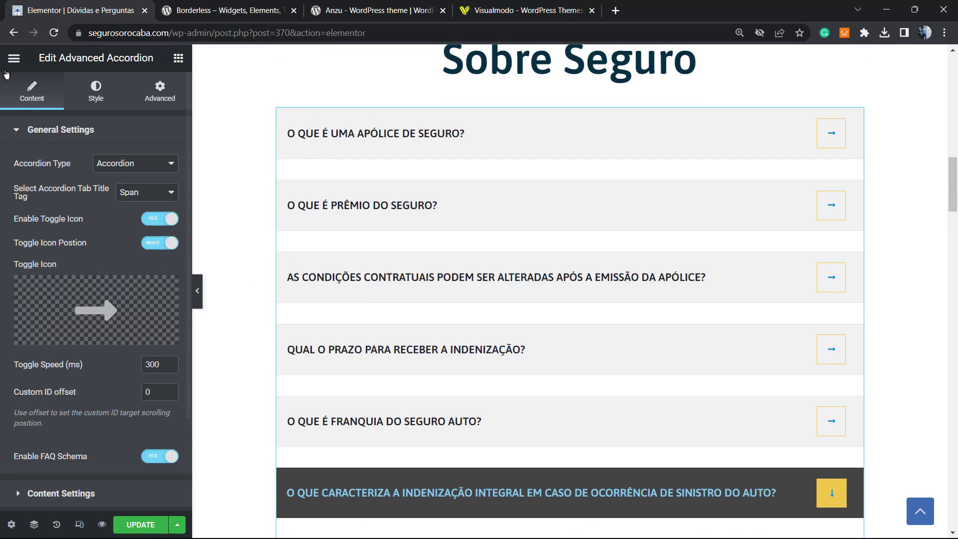
click(14, 58)
click(106, 238)
scroll(98, 350, down, 9)
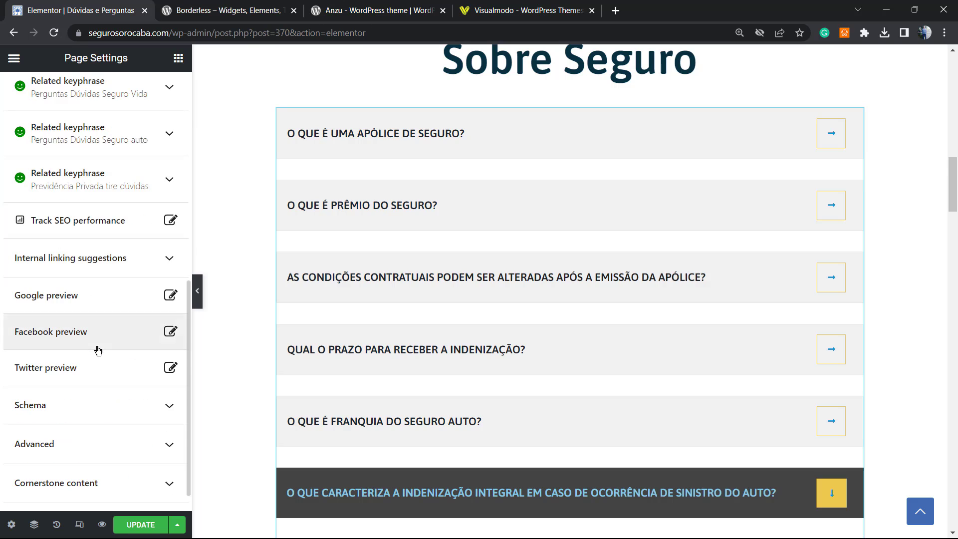
click(75, 377)
scroll(116, 298, down, 5)
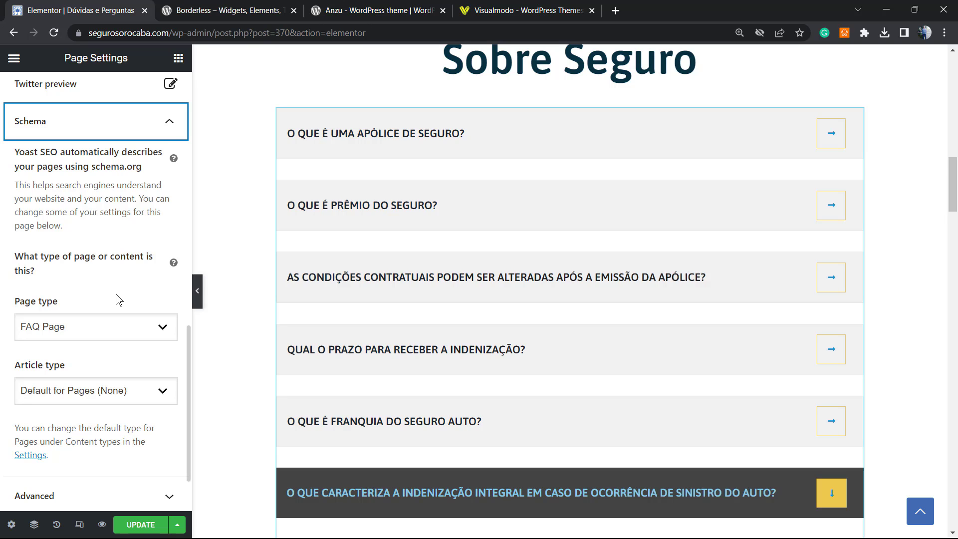
scroll(529, 270, up, 3)
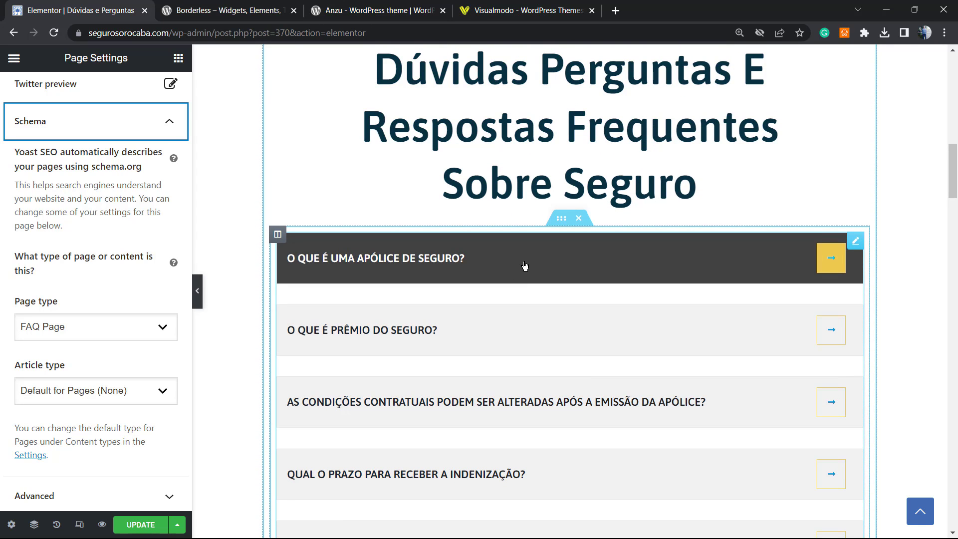
In the Advanced Accordion widget's settings, leave Enable FAQ Schema set to Yes.
right_click(496, 288)
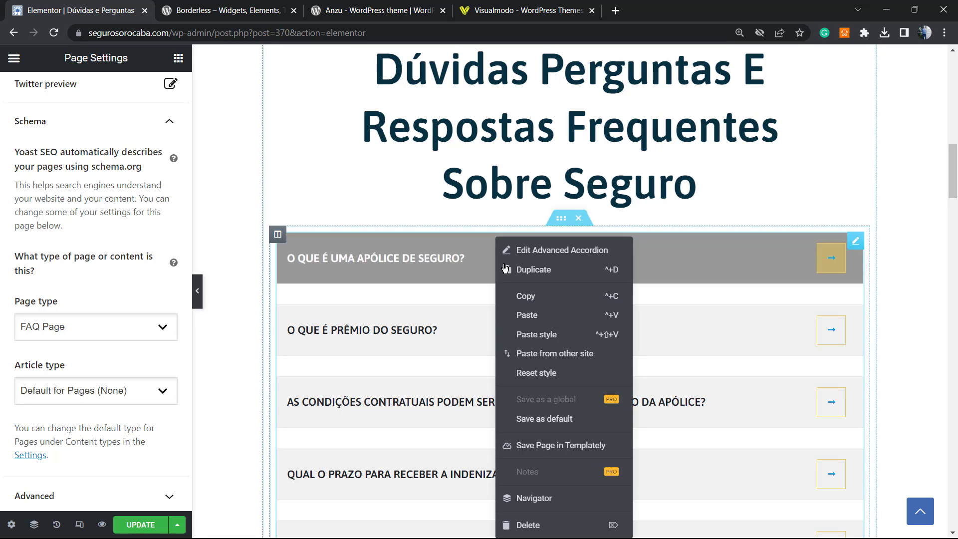
click(538, 256)
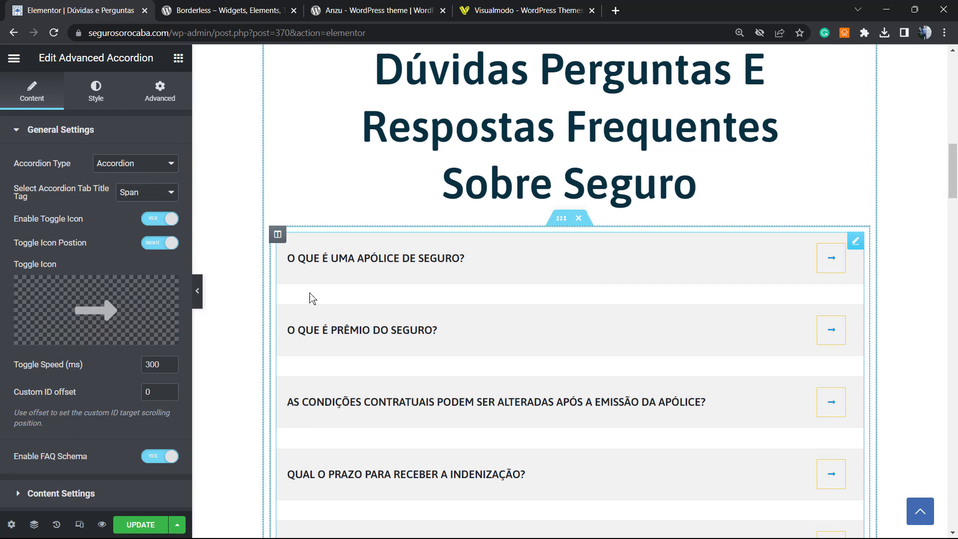
scroll(112, 309, down, 3)
triple_click(57, 340)
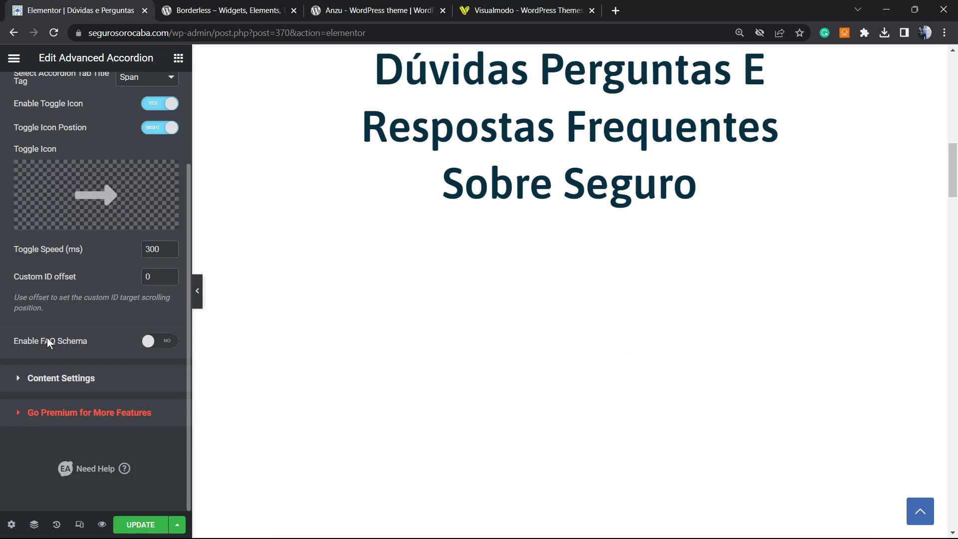
click(146, 344)
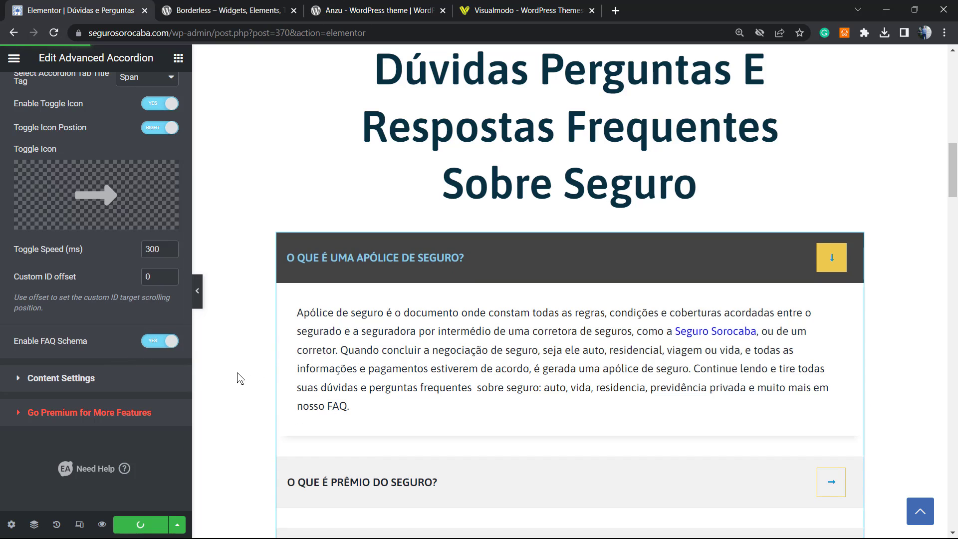
Scroll through the editor preview to review the FAQ page.
scroll(339, 340, up, 3)
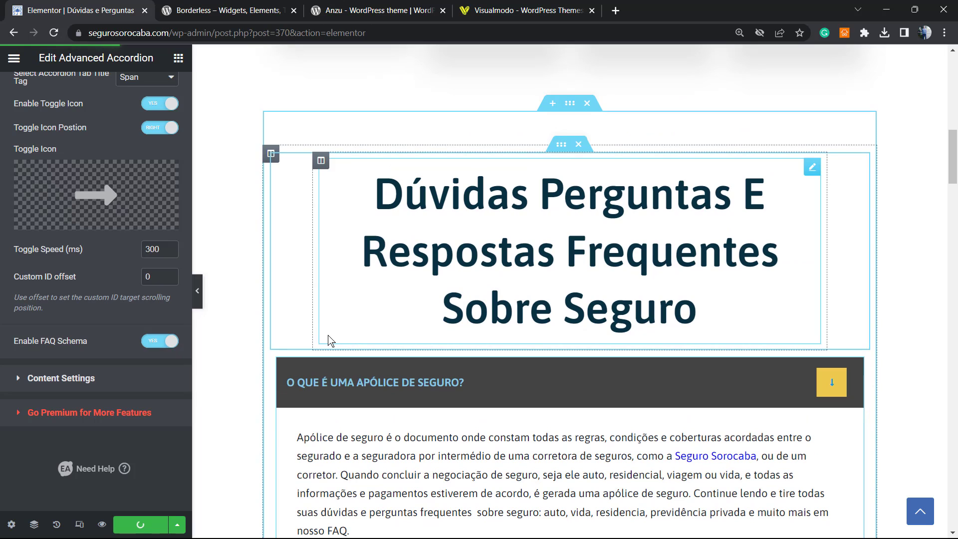
scroll(329, 341, down, 3)
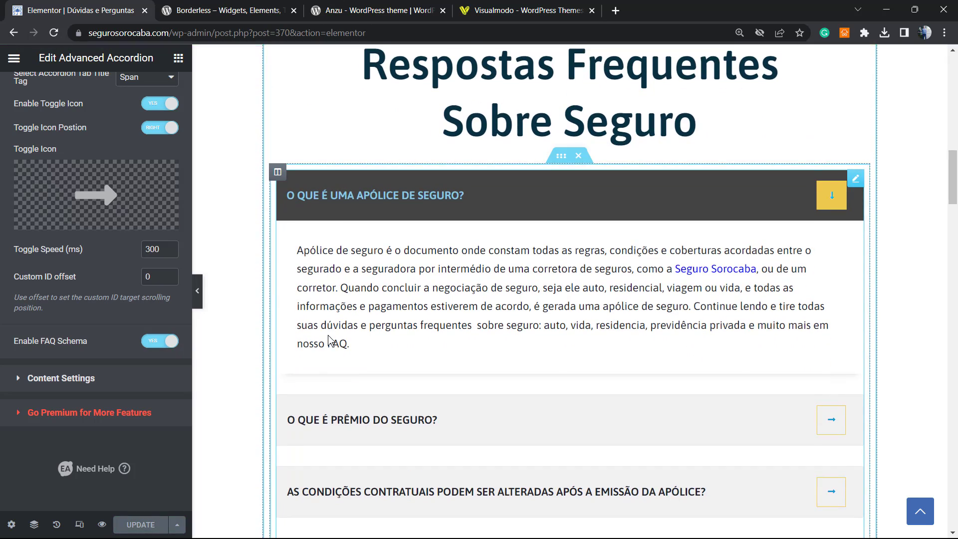
scroll(329, 342, down, 2)
scroll(330, 342, up, 3)
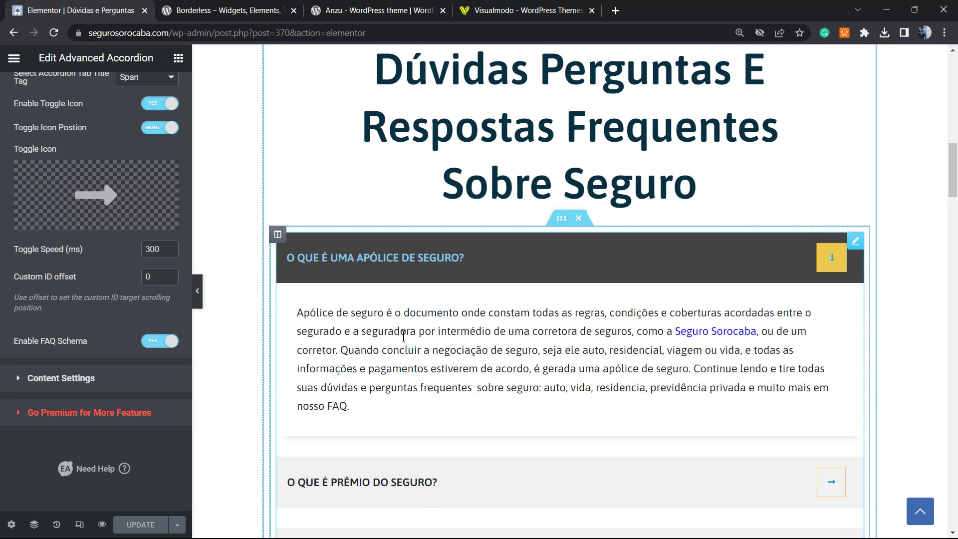
scroll(403, 299, up, 2)
scroll(403, 270, up, 1)
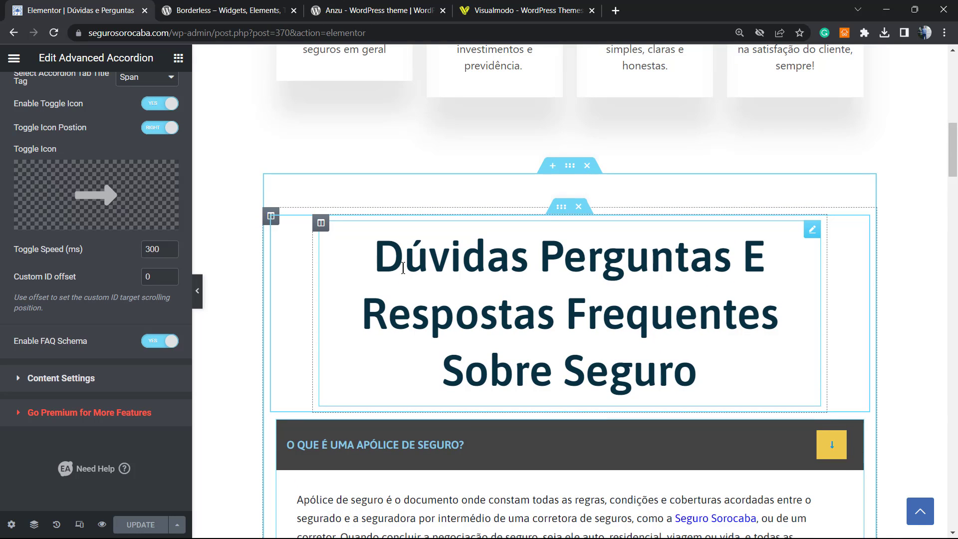
scroll(424, 279, up, 5)
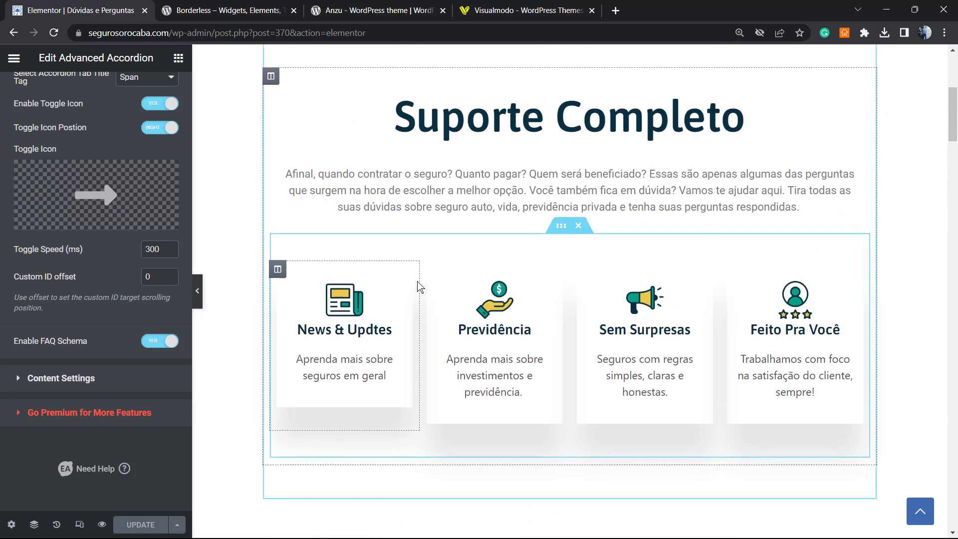
scroll(421, 287, up, 5)
scroll(412, 293, down, 3)
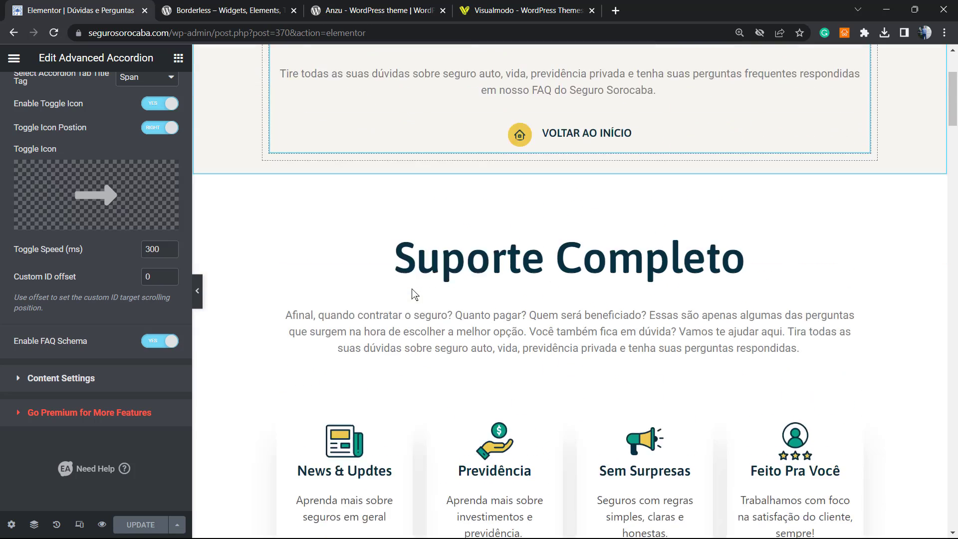
scroll(413, 293, down, 12)
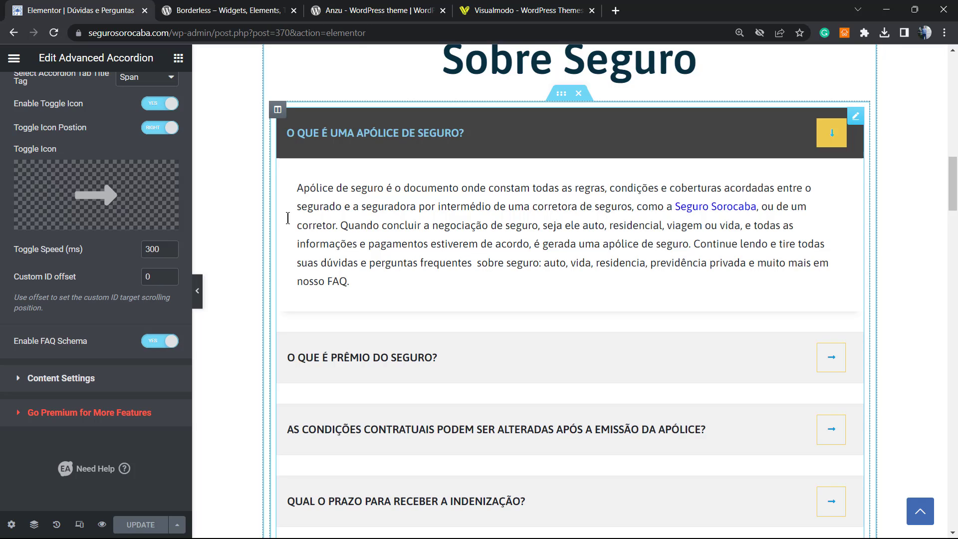
Reopen the Yoast SEO Schema settings and confirm Page type stays FAQ Page.
click(14, 57)
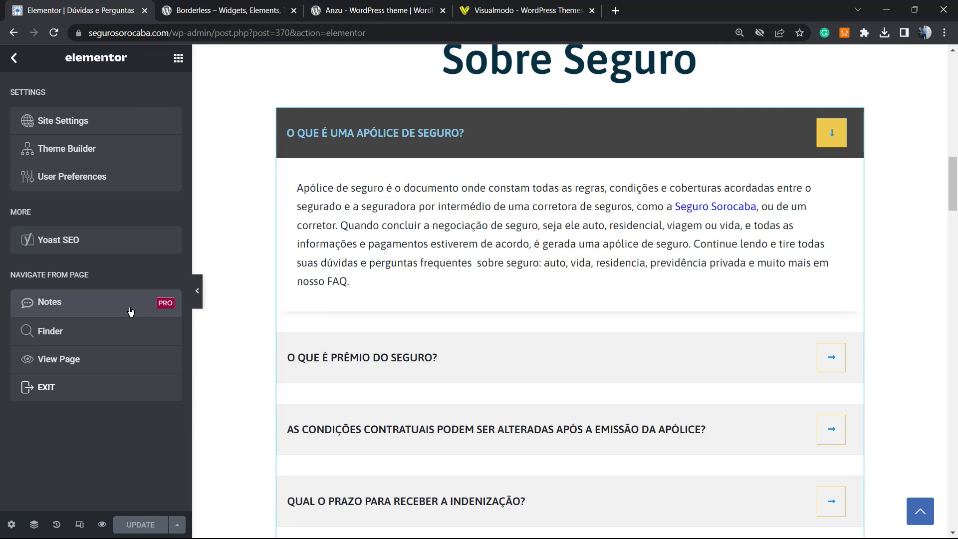
click(115, 245)
scroll(118, 274, down, 5)
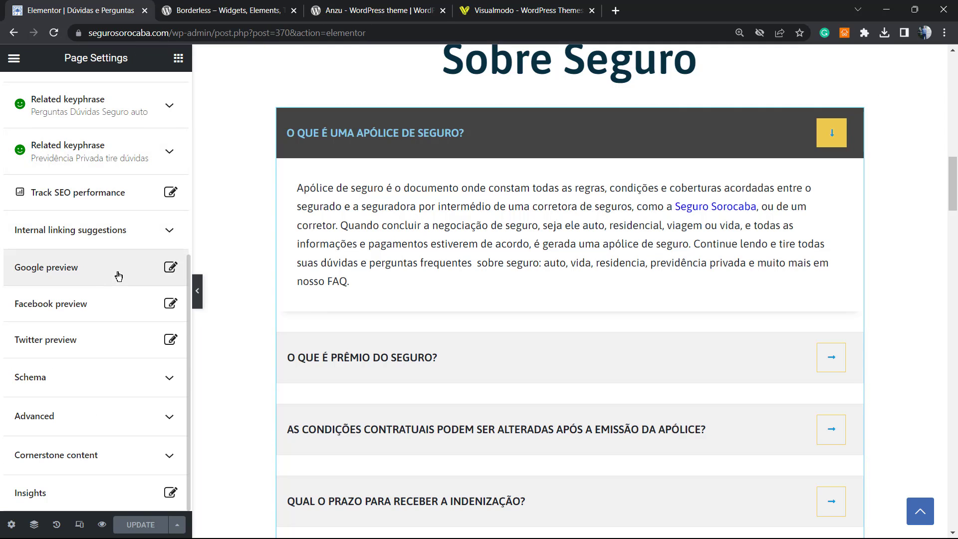
click(71, 377)
scroll(79, 313, down, 3)
scroll(78, 313, down, 2)
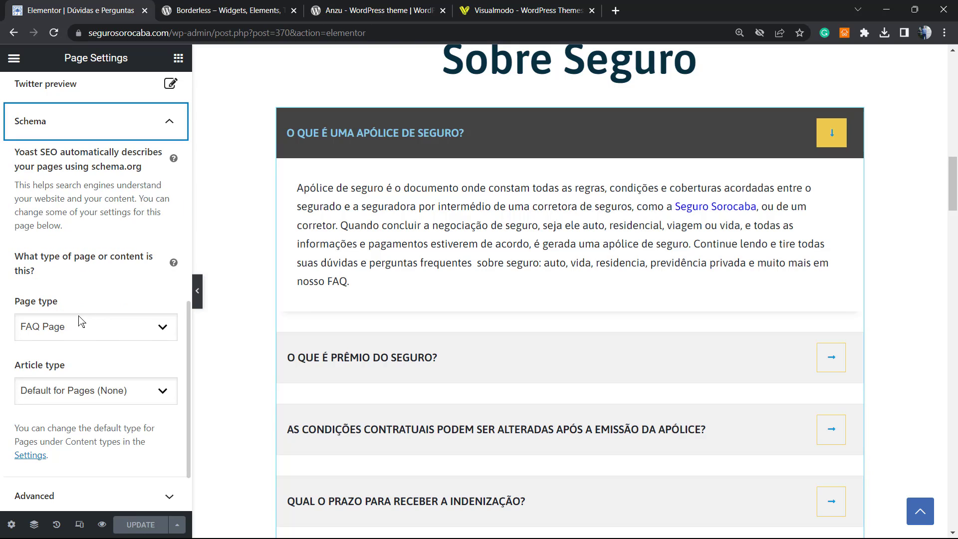
scroll(61, 314, down, 2)
click(53, 238)
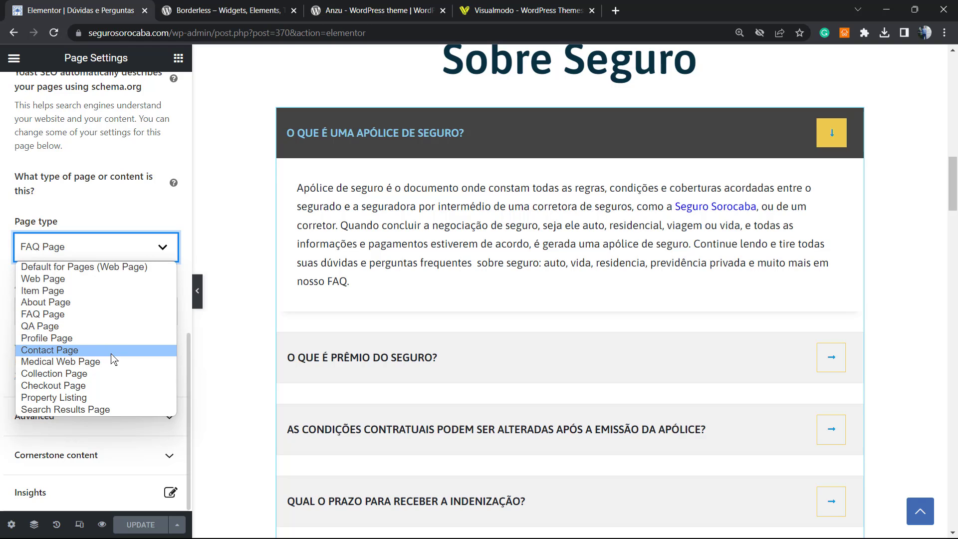
click(100, 314)
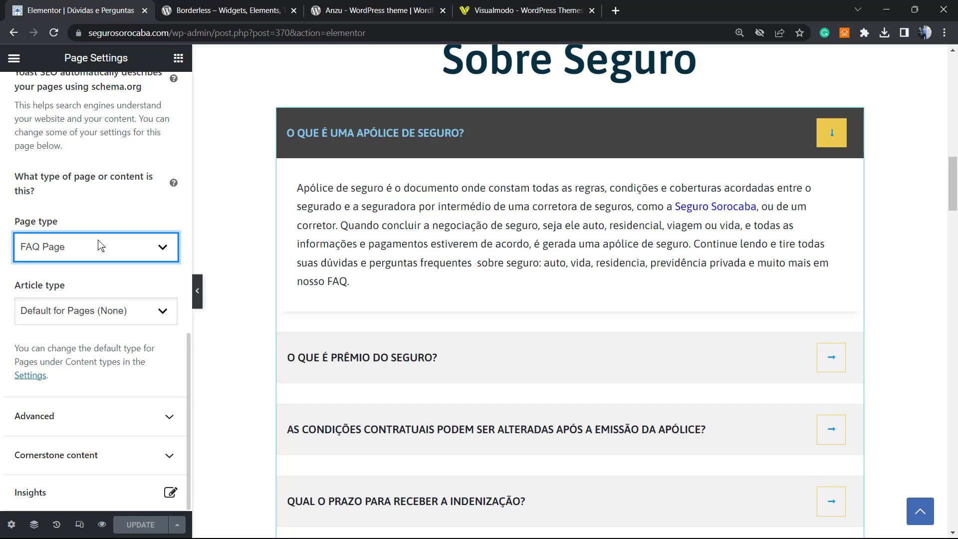
View the Borderless plugin page, select the word 'Borderless', then go through the Anzu and Visualmodo tabs.
click(257, 10)
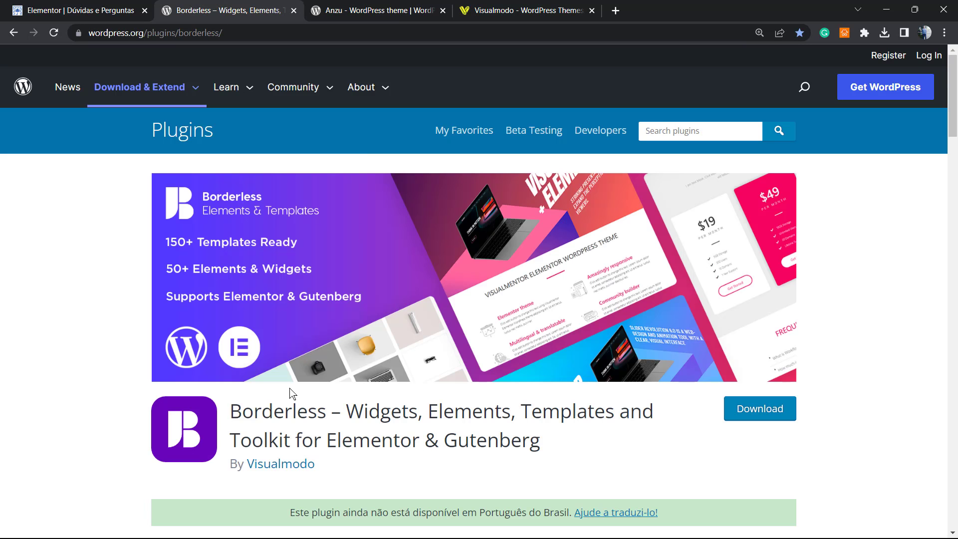
double_click(282, 410)
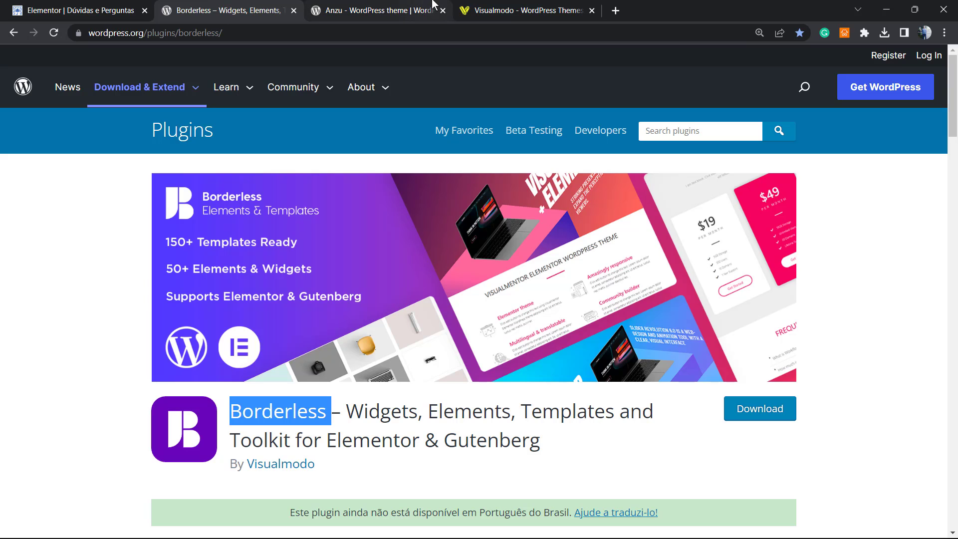
click(377, 11)
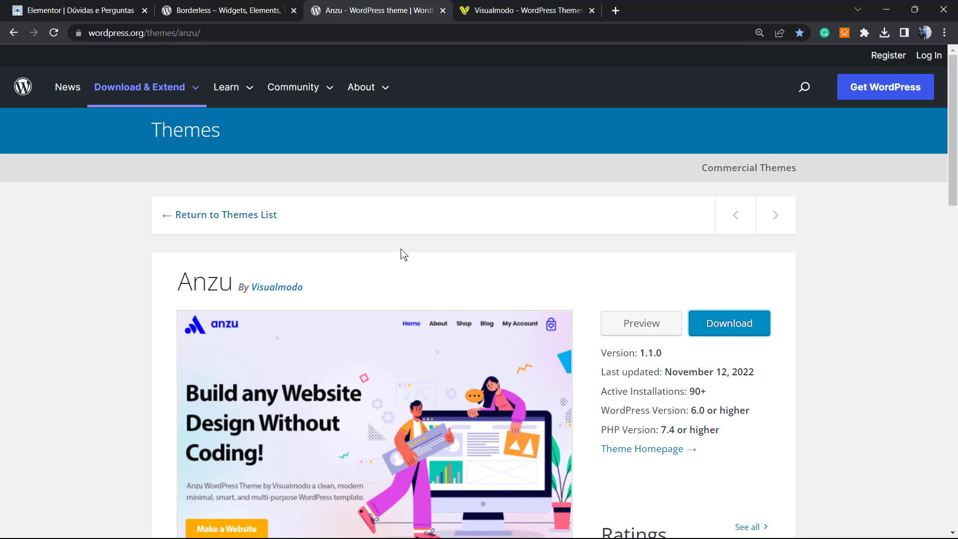
click(524, 10)
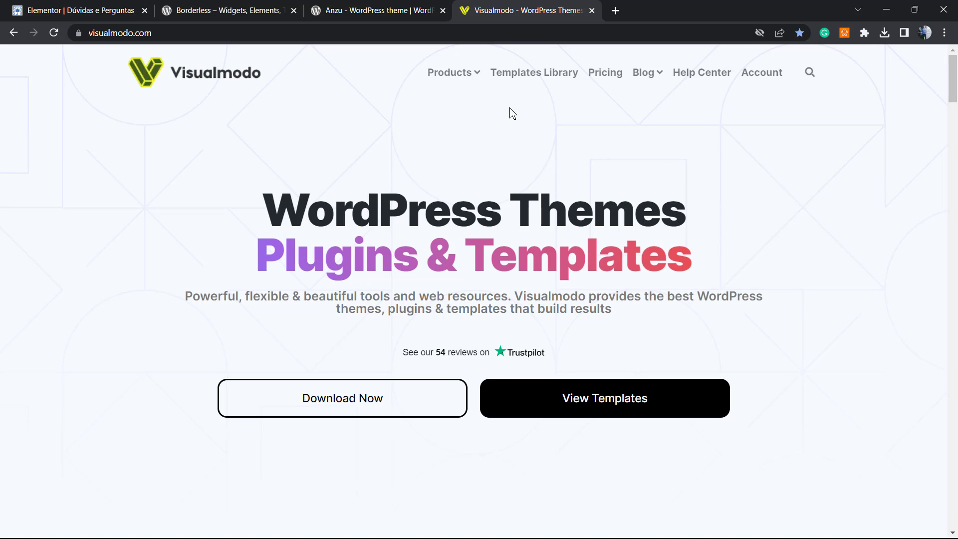
Open Visualmodo's Templates Library and scroll through templates like Eco Food 2, Winery 2, Bakery, Herbal and Photo.
click(521, 84)
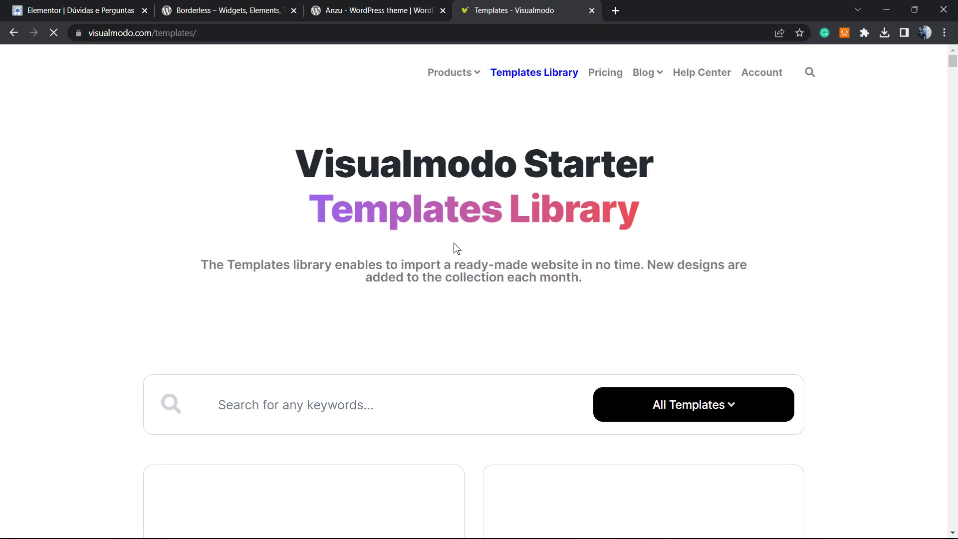
scroll(423, 315, down, 8)
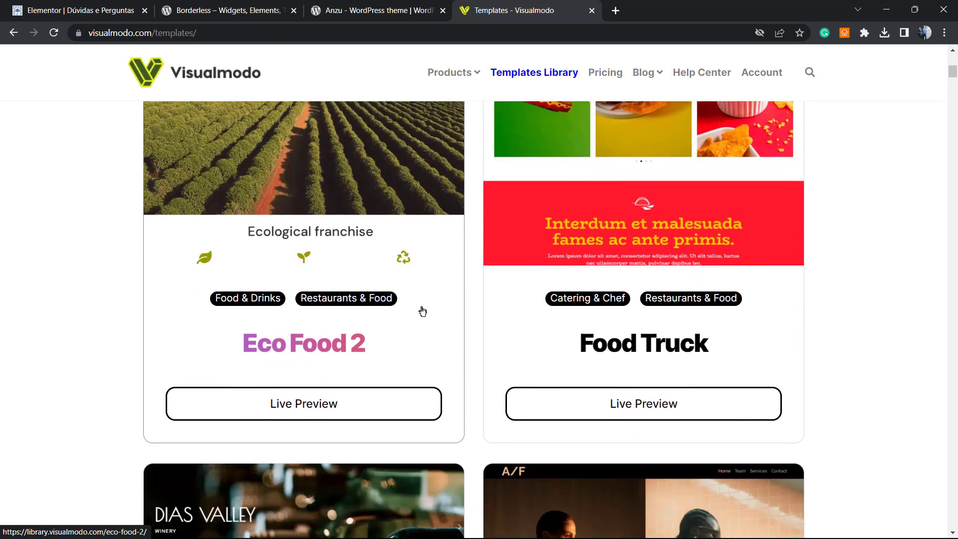
scroll(423, 315, down, 11)
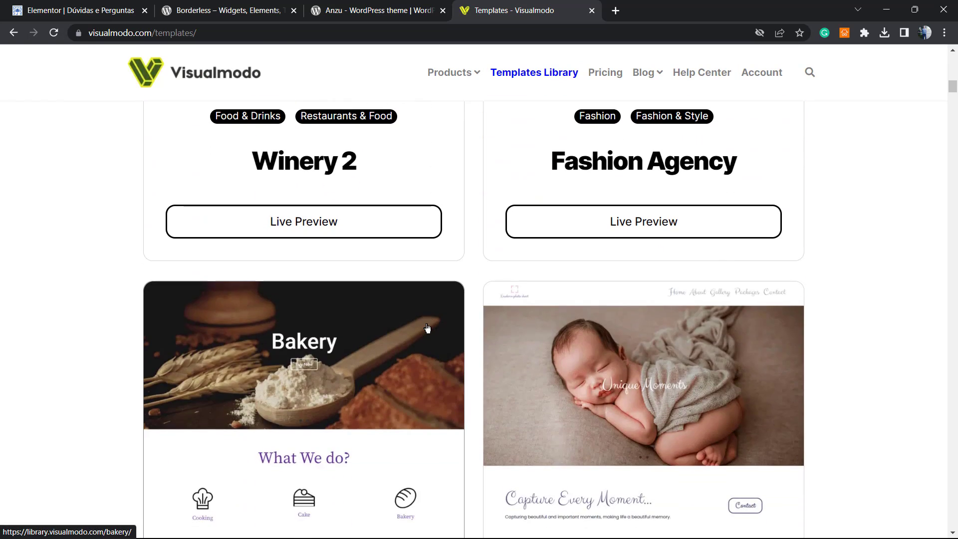
scroll(428, 328, down, 3)
scroll(429, 332, down, 5)
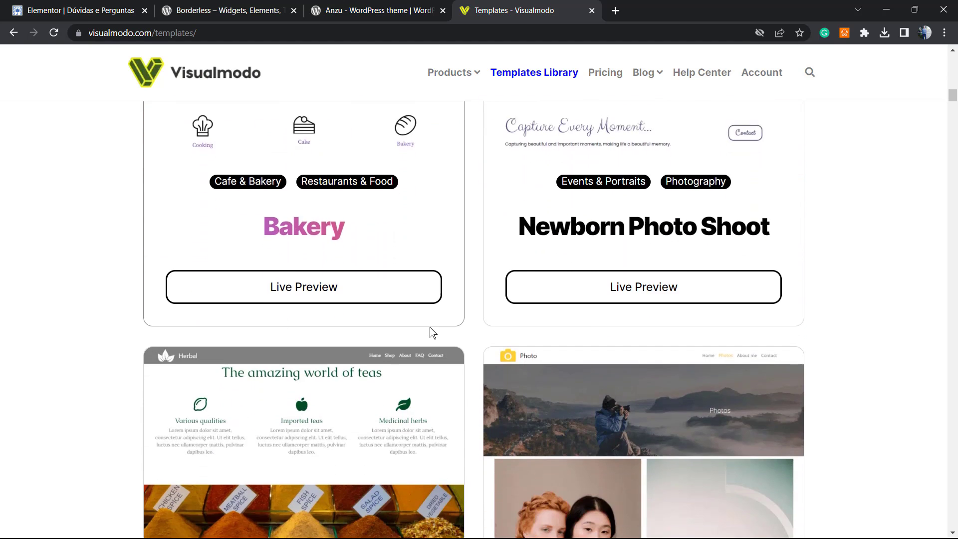
scroll(472, 312, down, 10)
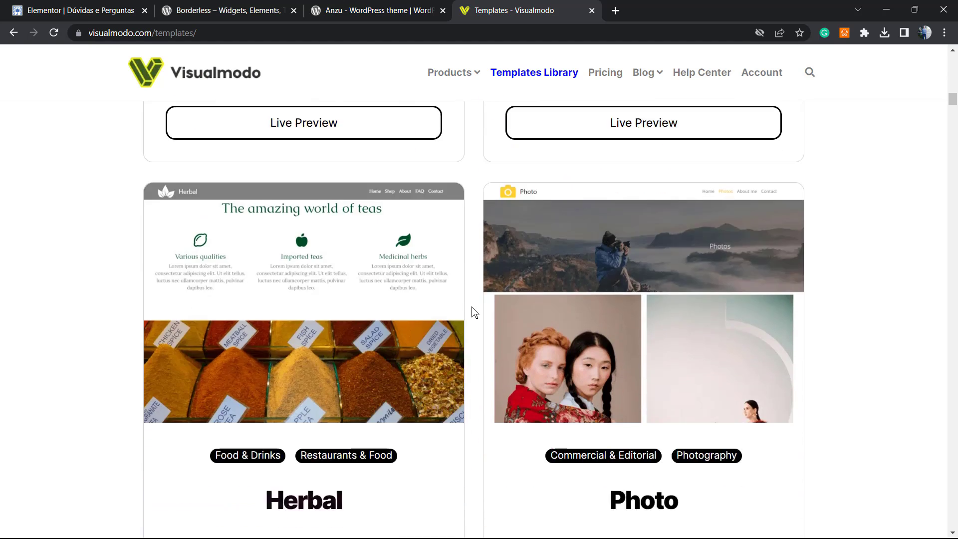